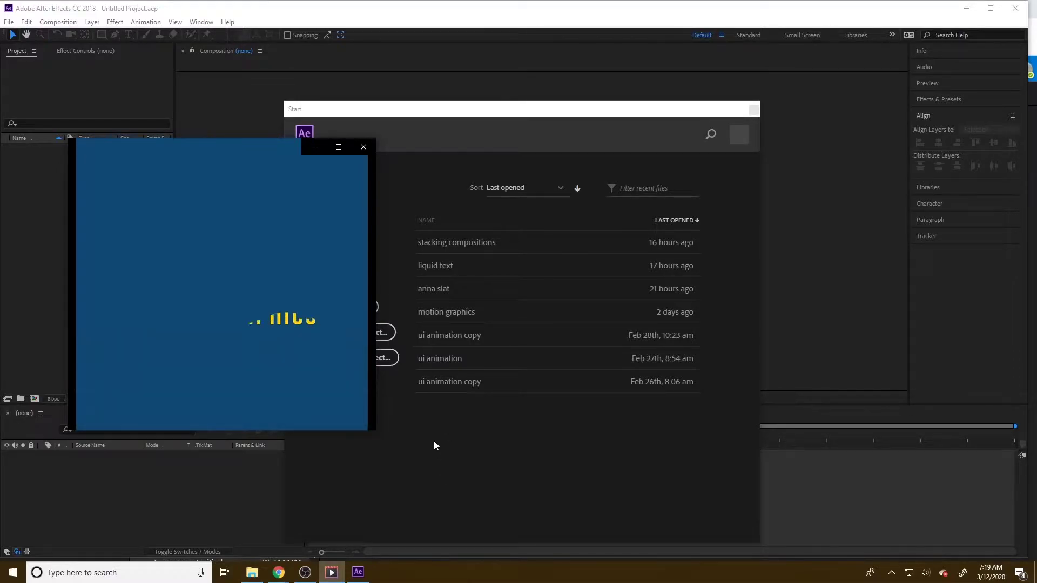
# Put away the preview video, start a new project and begin a new composition
pyautogui.click(314, 147)
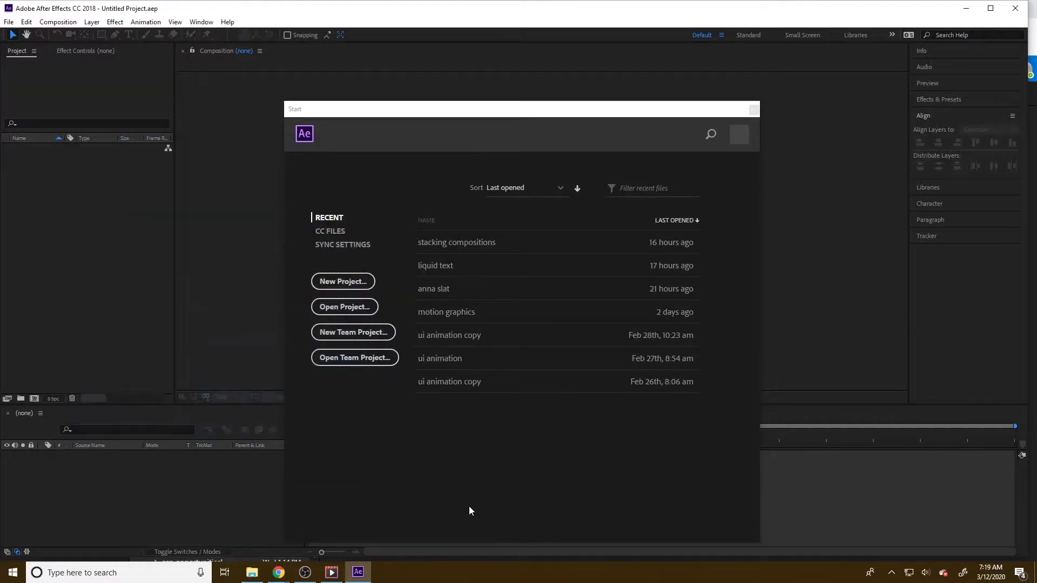
pyautogui.click(329, 285)
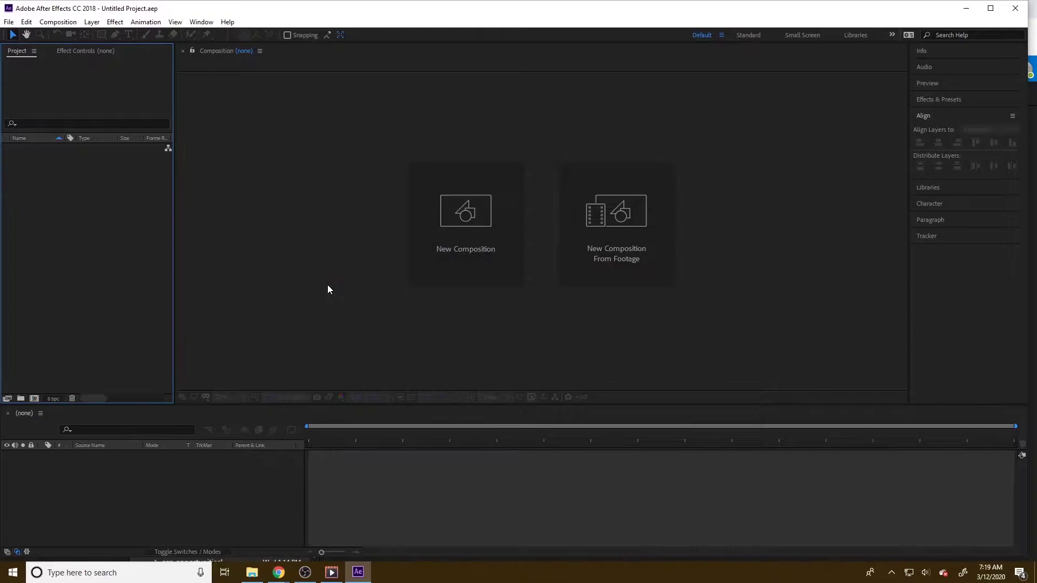
pyautogui.click(490, 291)
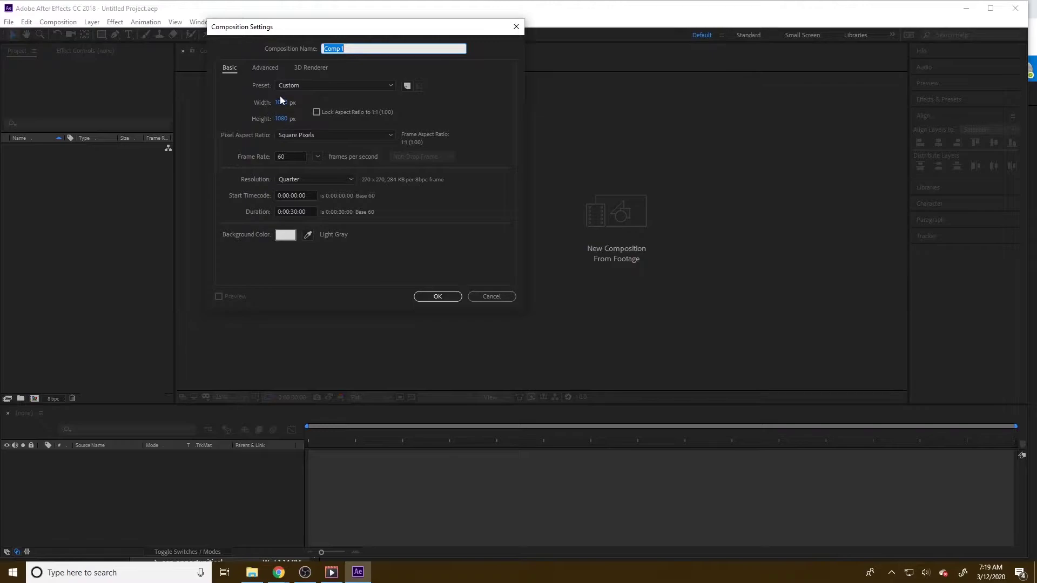
# Create the 1080 x 1080 px composition at 60 frames per second, with duration 0:00:10 and a gray background
pyautogui.click(293, 119)
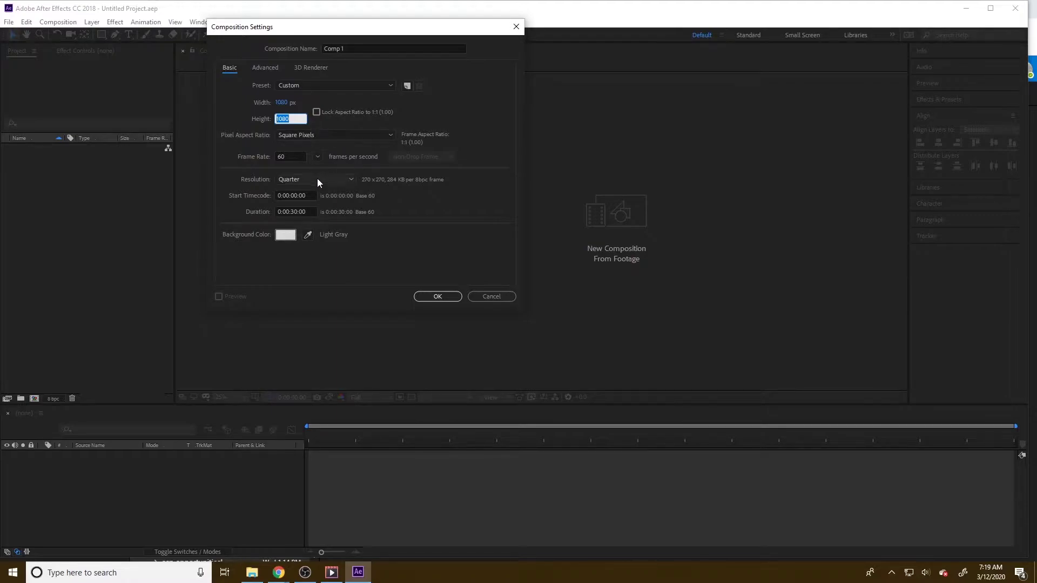
pyautogui.click(287, 156)
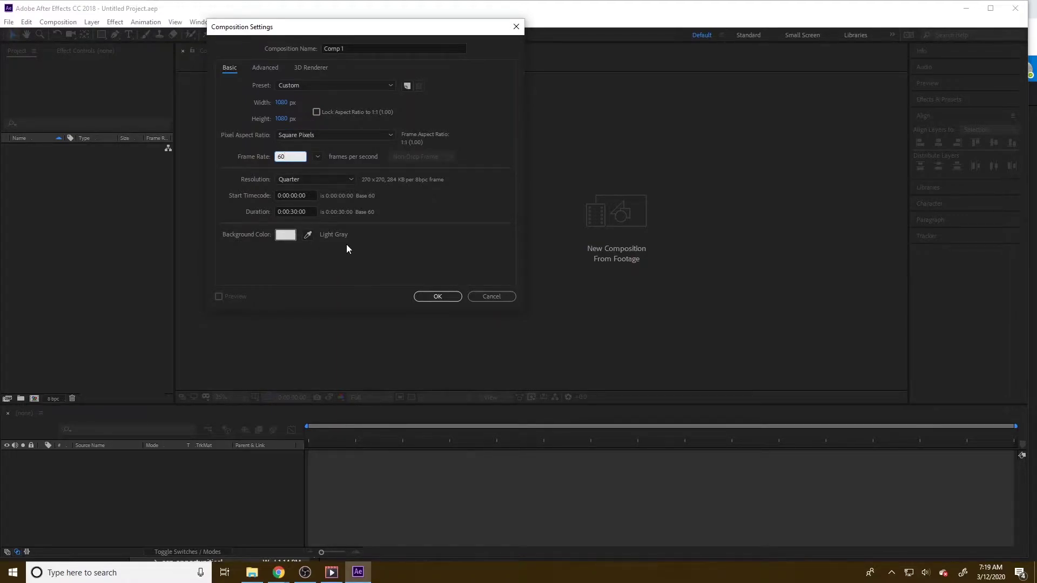
pyautogui.moveTo(310, 214); pyautogui.dragTo(297, 213)
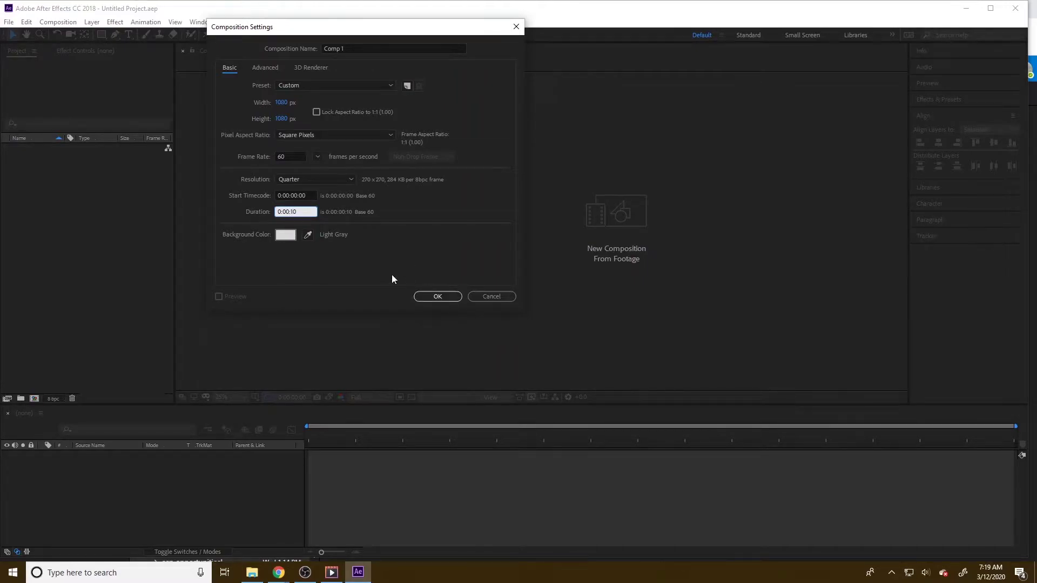
pyautogui.click(282, 239)
pyautogui.moveTo(15, 48); pyautogui.dragTo(9, 79)
pyautogui.click(229, 30)
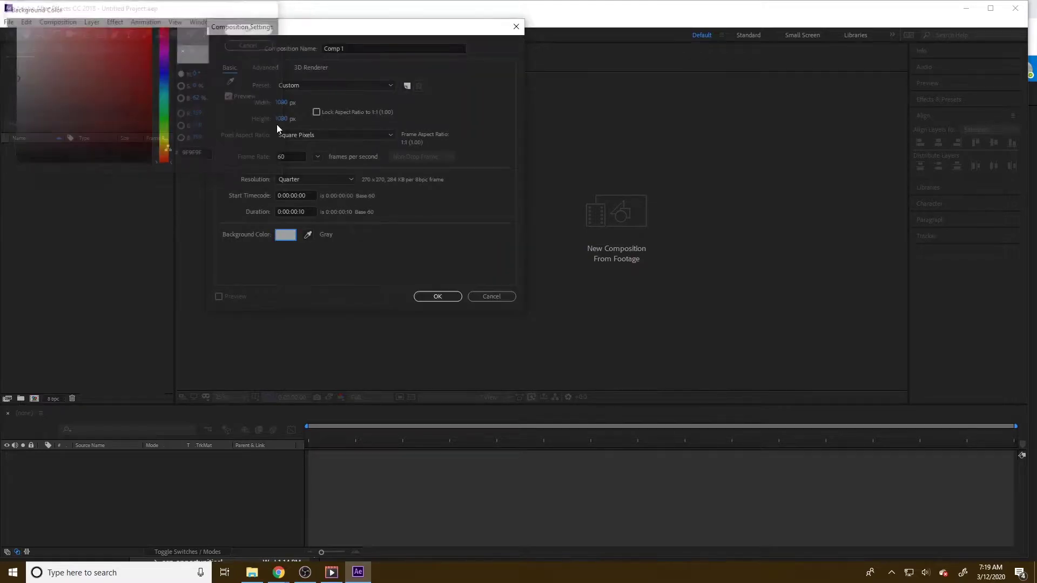
pyautogui.click(444, 293)
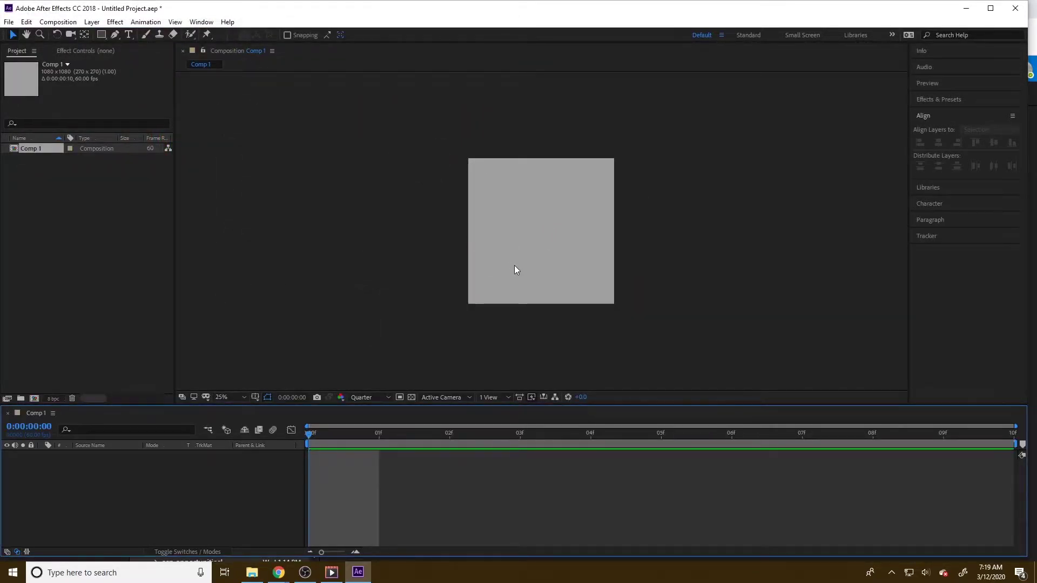
# Change the composition's duration to 0:00:10:00
pyautogui.press('.')
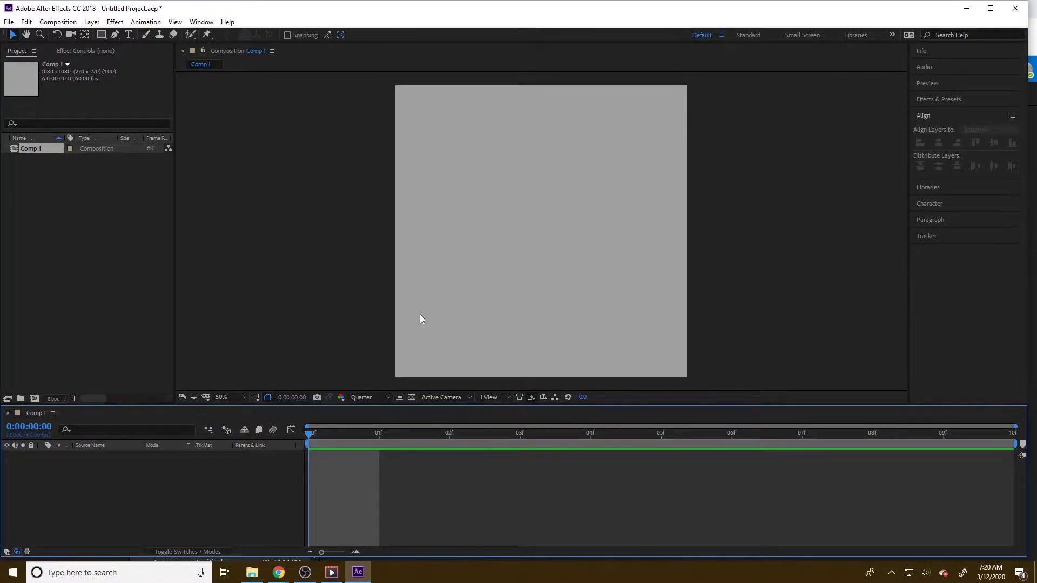
pyautogui.press(',')
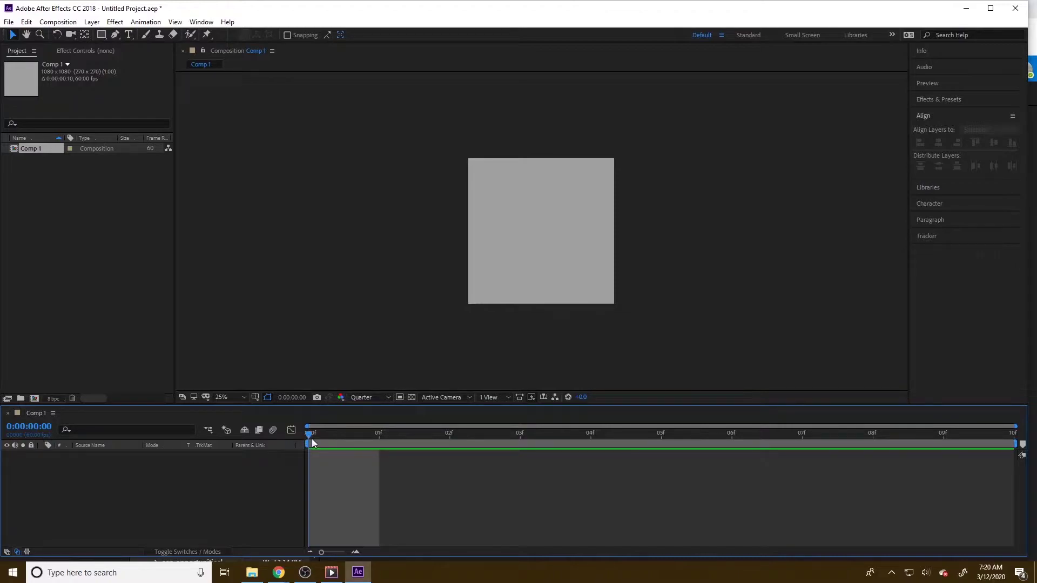
pyautogui.moveTo(314, 437); pyautogui.dragTo(732, 439)
pyautogui.moveTo(666, 463); pyautogui.dragTo(287, 438)
pyautogui.click(57, 22)
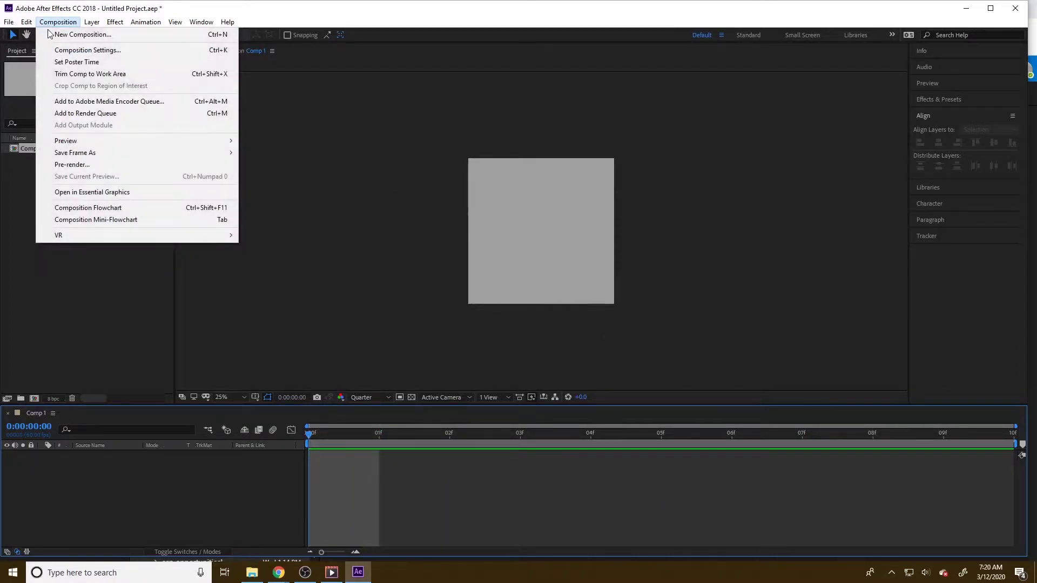
pyautogui.click(86, 48)
pyautogui.moveTo(312, 211); pyautogui.dragTo(298, 211)
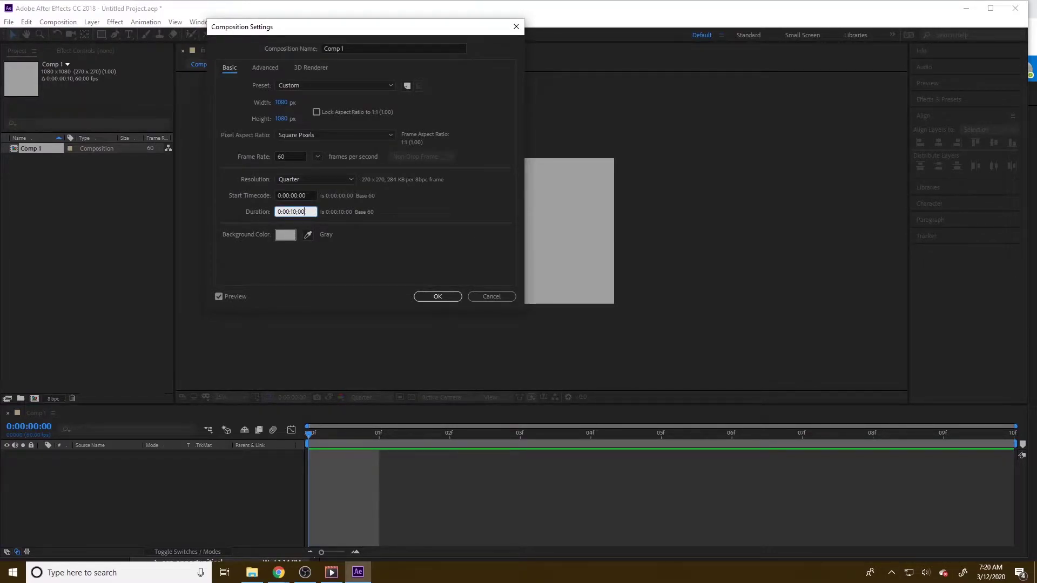
pyautogui.click(440, 297)
# Open the settings for a new solid layer in the composition
pyautogui.click(310, 550)
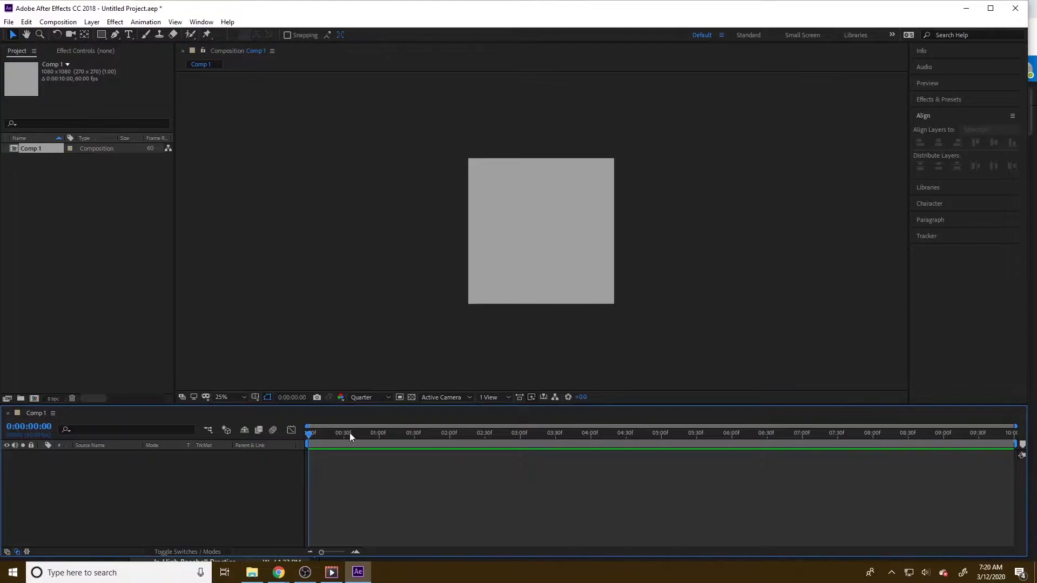
pyautogui.moveTo(307, 436)
pyautogui.mouseDown()
pyautogui.moveTo(377, 440)
pyautogui.moveTo(306, 449)
pyautogui.mouseUp()
pyautogui.click(355, 552)
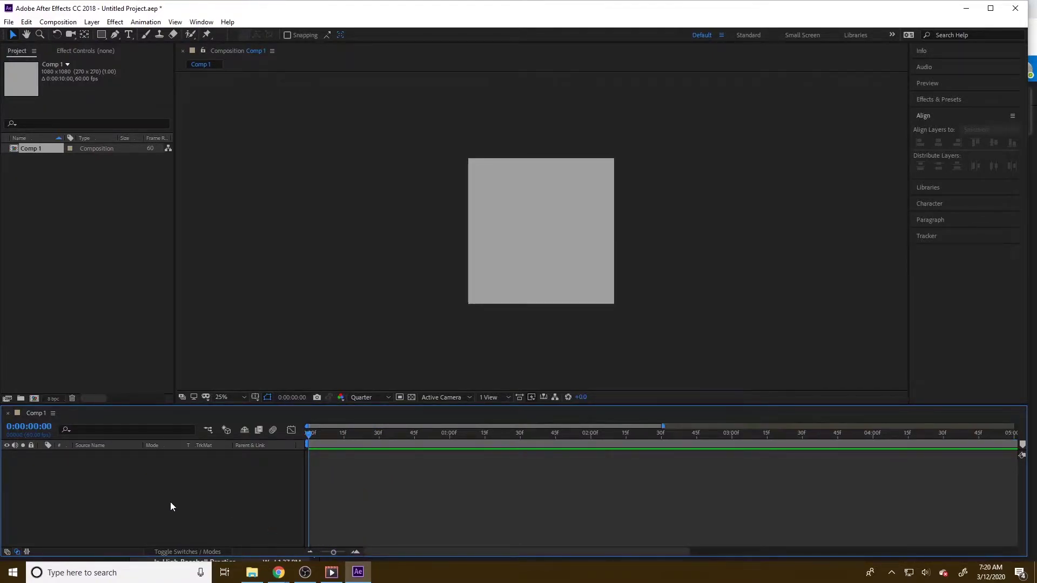
pyautogui.click(92, 22)
pyautogui.moveTo(132, 37)
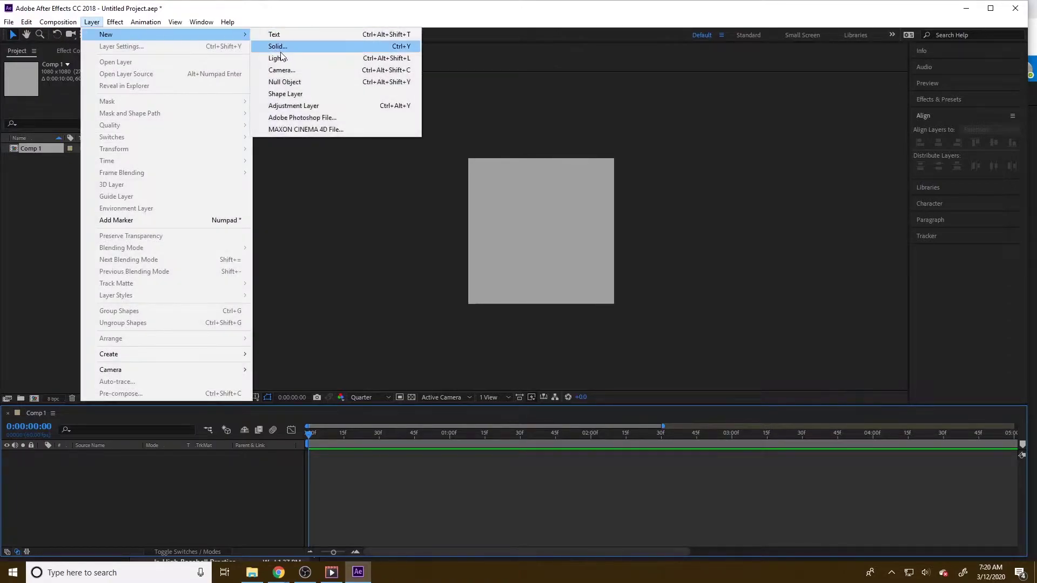
pyautogui.click(282, 46)
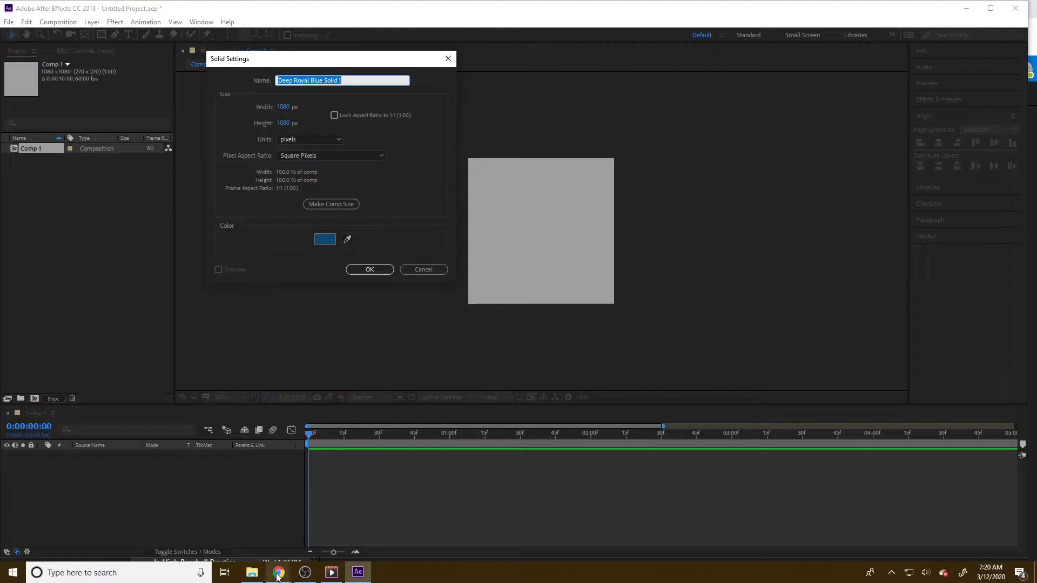
# Switch to Chrome, open coolors.co in a new tab and start the color scheme generator
pyautogui.moveTo(279, 577)
pyautogui.click(279, 519)
pyautogui.write('coolor')
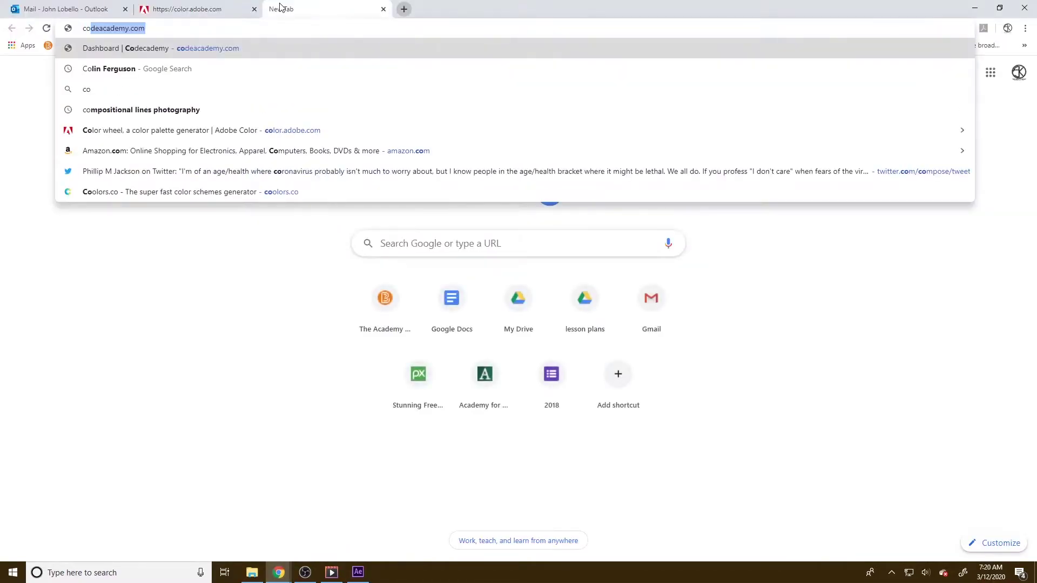
pyautogui.write('s.co')
pyautogui.press('Return')
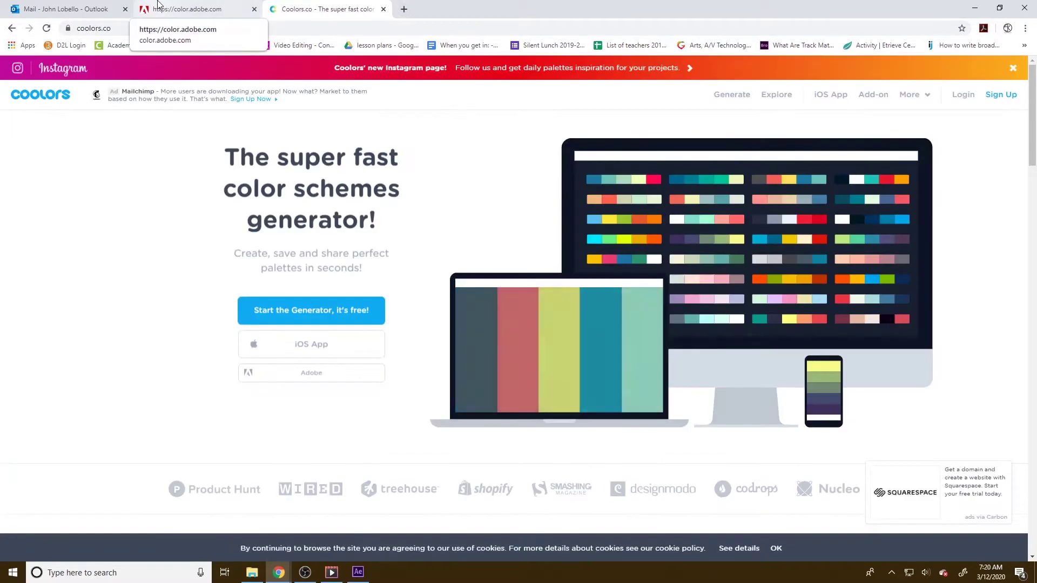
pyautogui.click(301, 317)
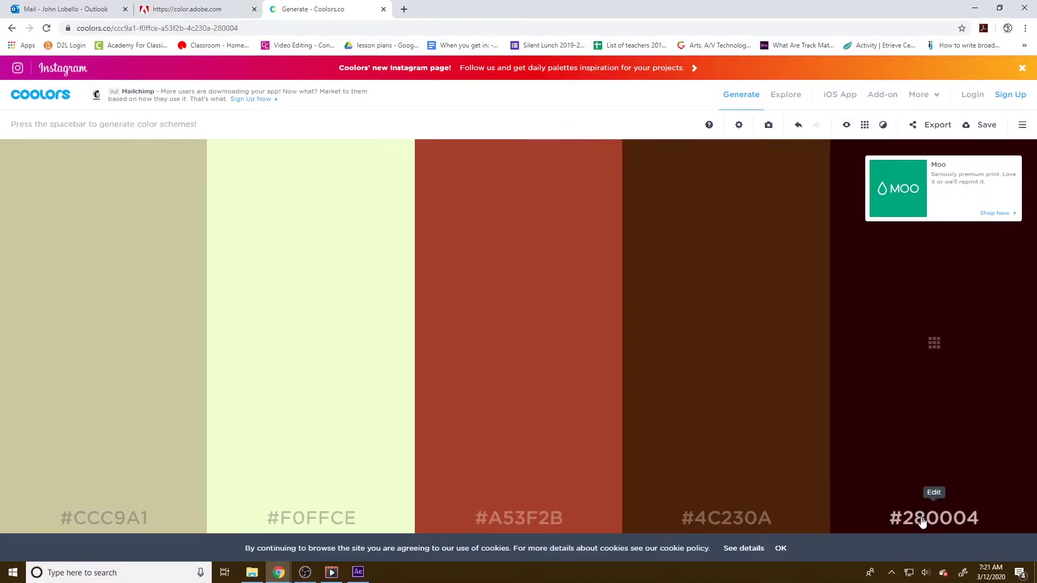
# Select the palette's hex code CCC9A1, return to After Effects and clear the hex value in the new solid's color picker
pyautogui.click(88, 520)
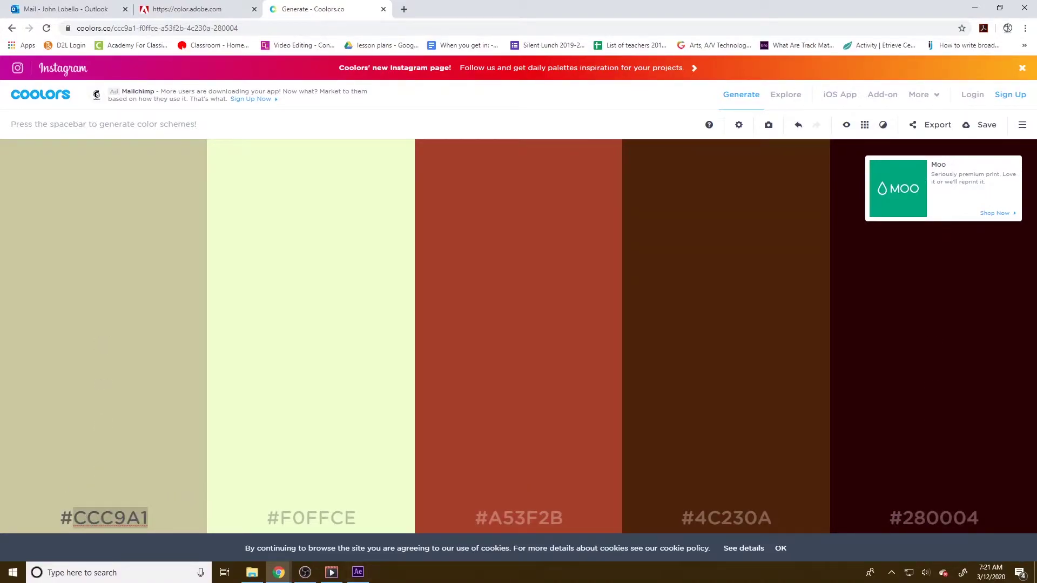
pyautogui.click(367, 576)
pyautogui.click(347, 240)
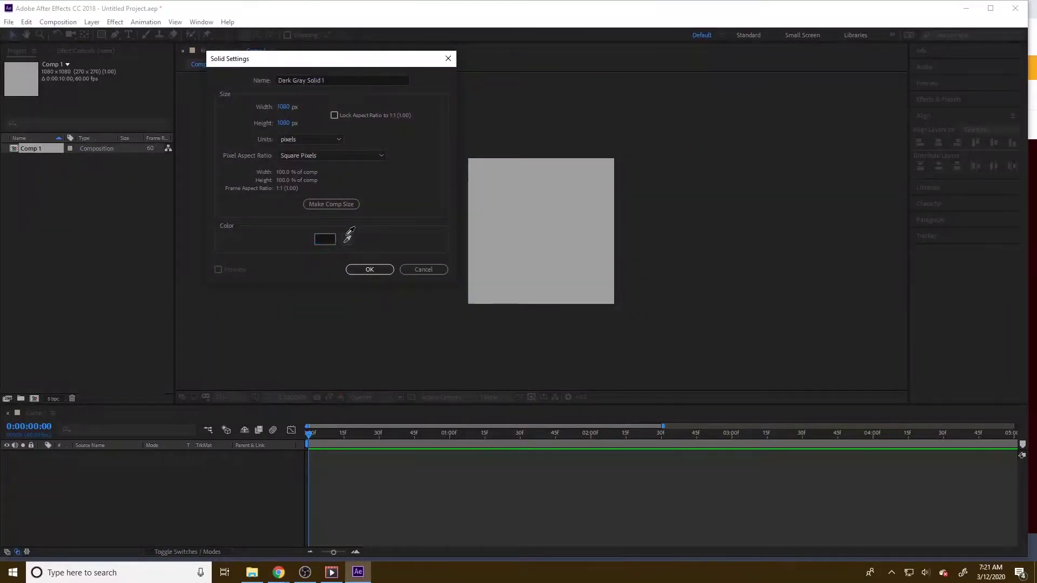
pyautogui.doubleClick(331, 239)
pyautogui.press('BackSpace')
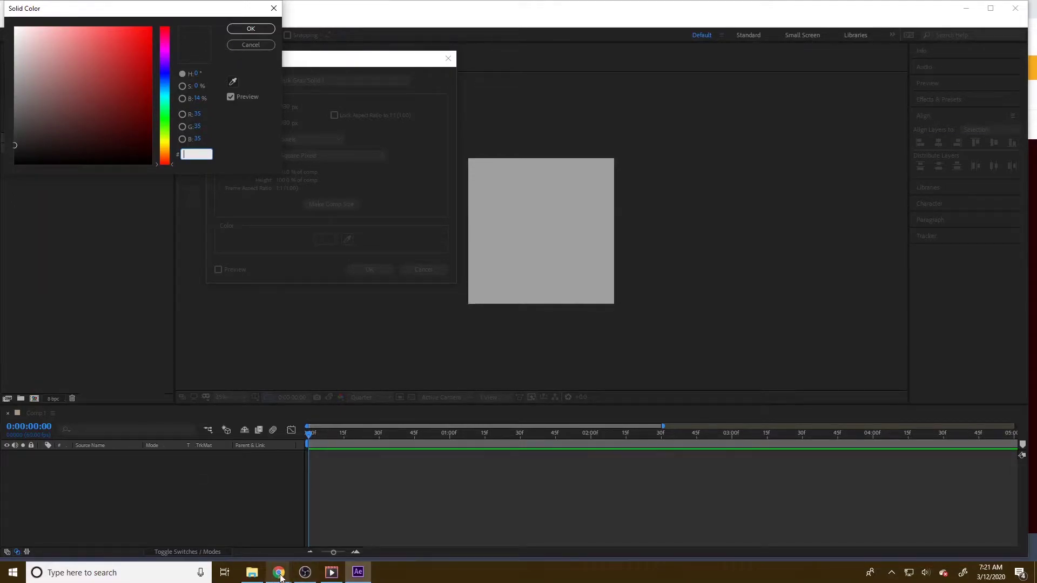
# Copy the hex code CCC9A1 from the palette in Chrome and create the solid in After Effects with that color
pyautogui.moveTo(279, 573)
pyautogui.click(216, 519)
pyautogui.click(95, 519)
pyautogui.hotkey('ctrl', 'c')
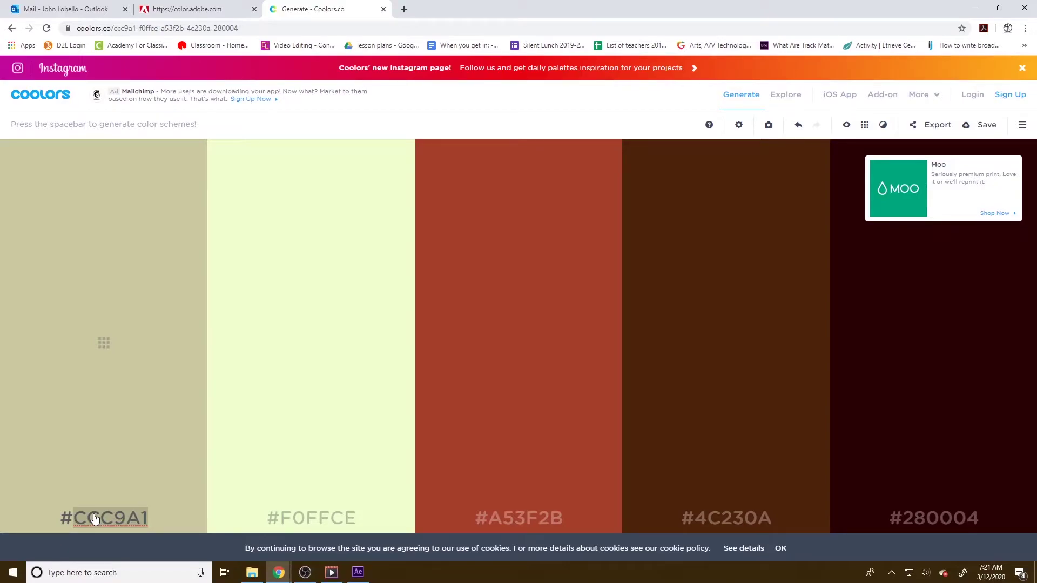
pyautogui.click(358, 572)
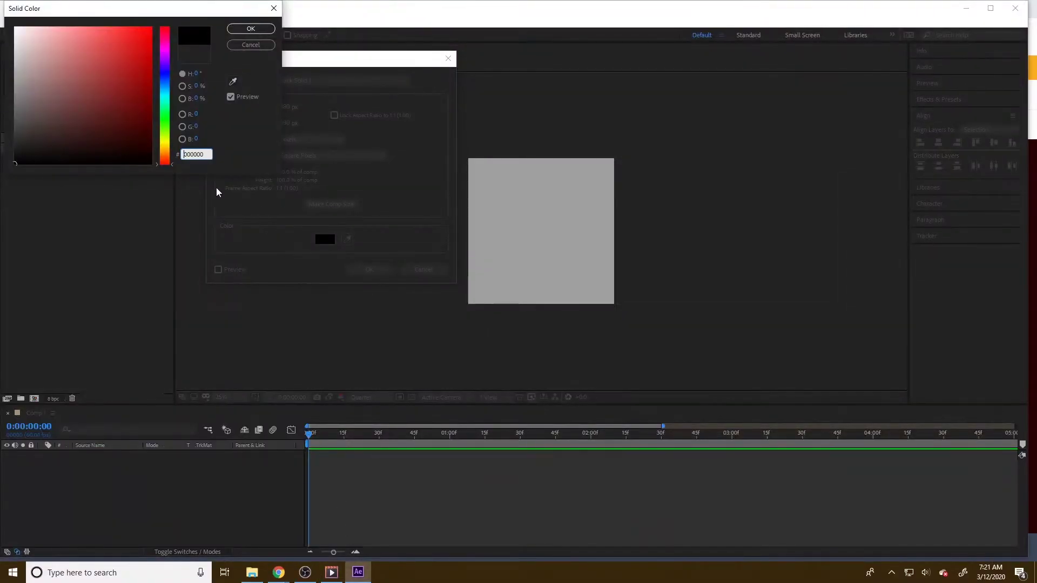
pyautogui.hotkey('ctrl', 'v')
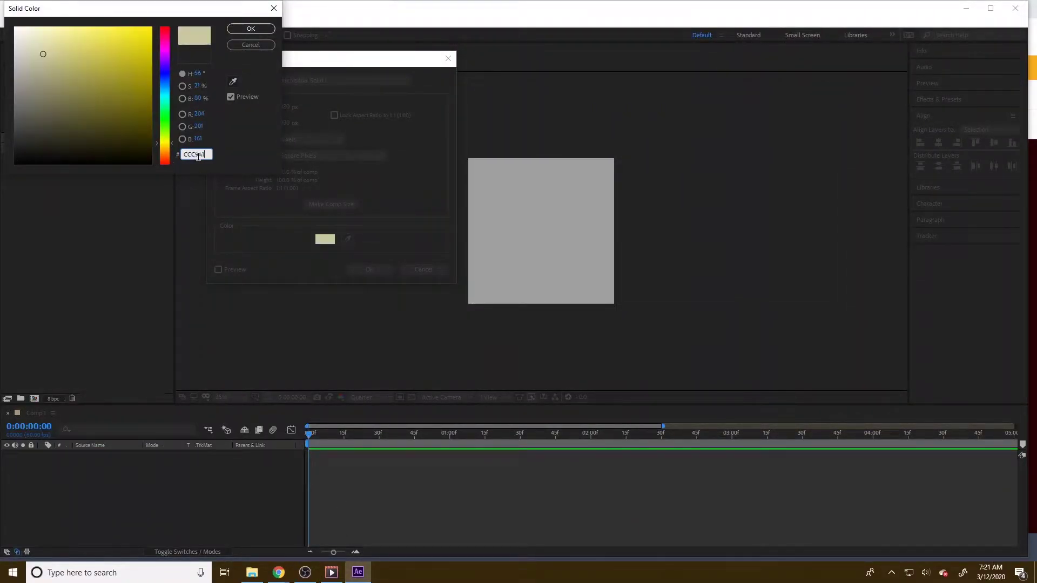
pyautogui.press('Return')
pyautogui.click(369, 268)
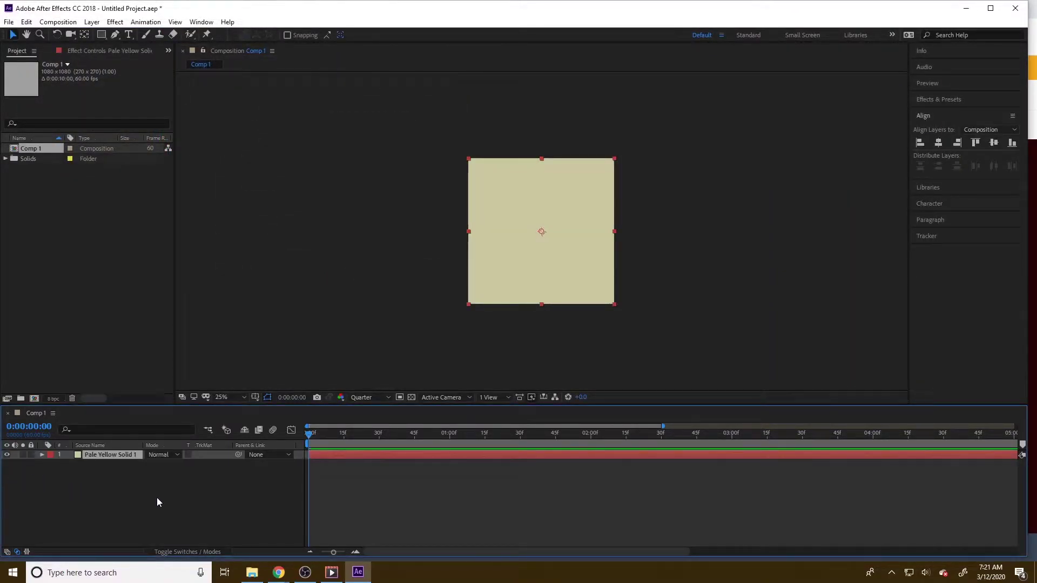
# Add a two-line text layer over the solid, with the surname on the first line and "motion graphics" on the second
pyautogui.click(129, 34)
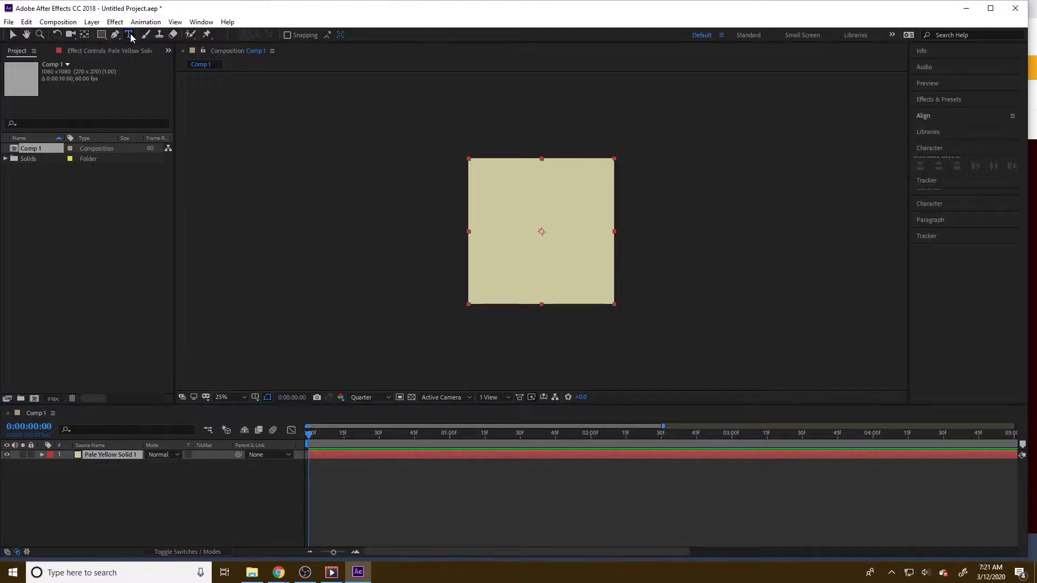
pyautogui.click(511, 211)
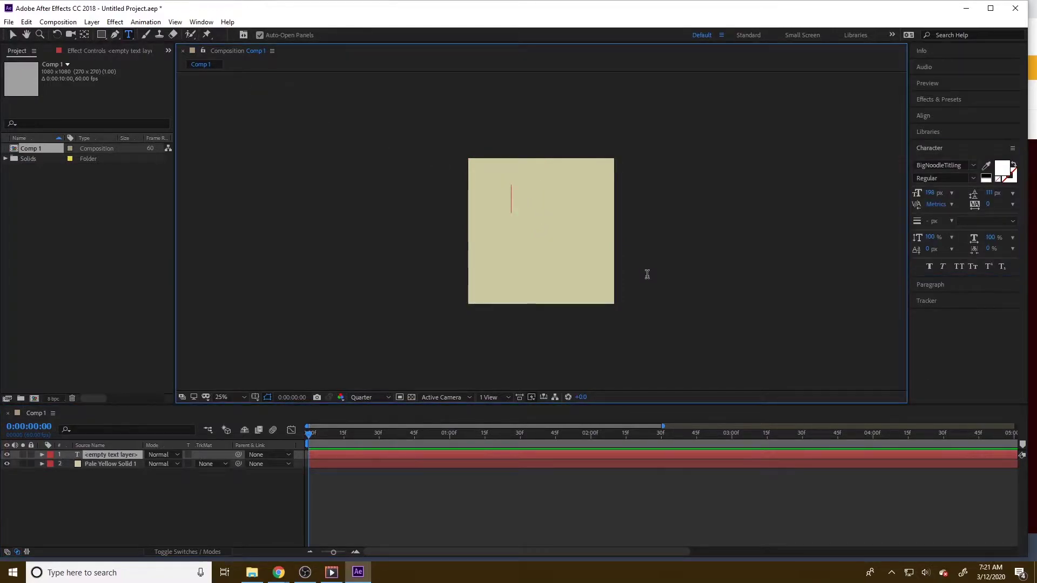
pyautogui.write('lobello')
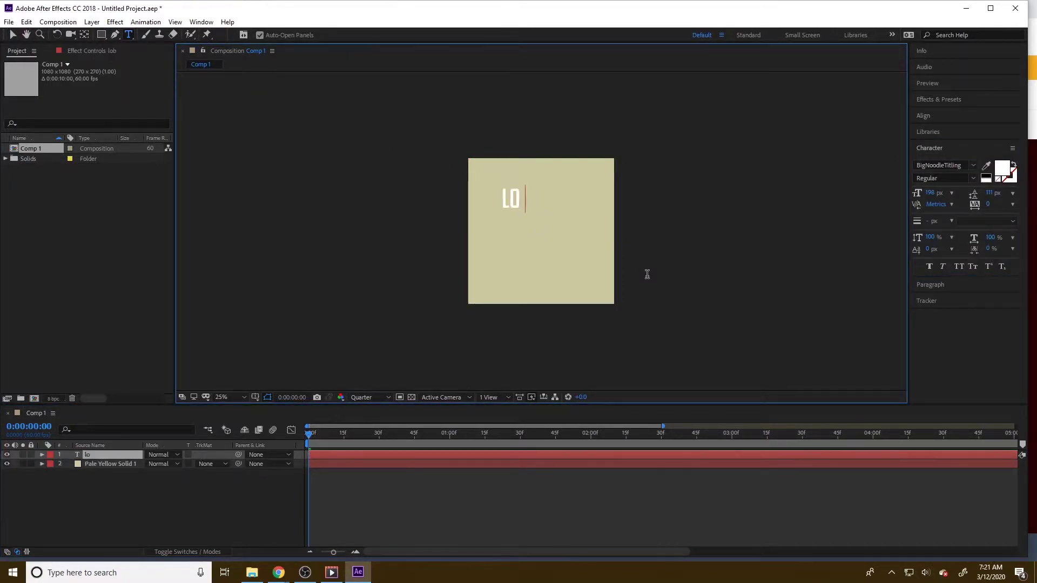
pyautogui.press('Return')
pyautogui.write('motion graphic')
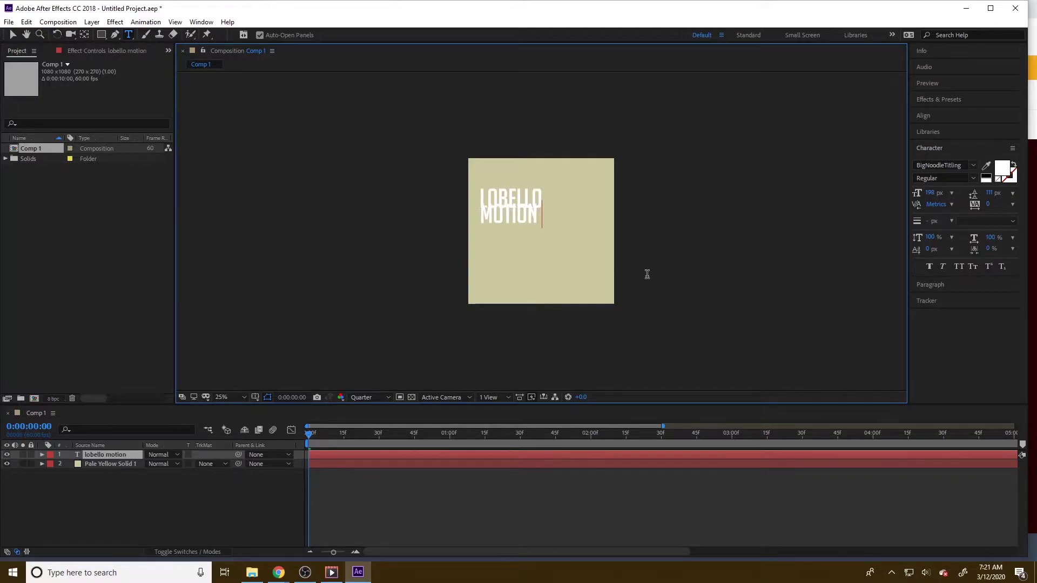
pyautogui.write('s')
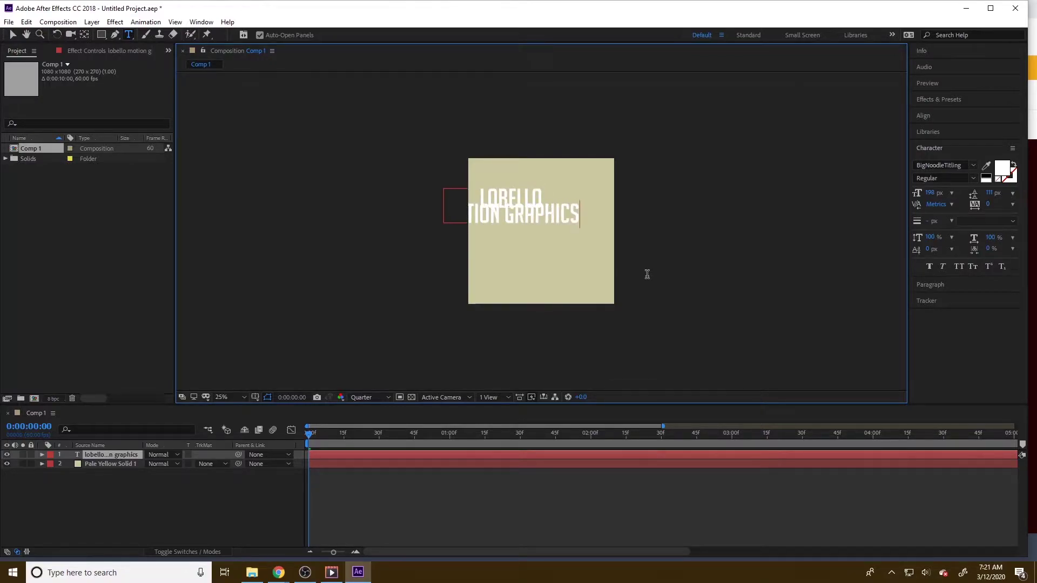
# Set the font size of the "motion graphics" line to 90 px and tighten its leading
pyautogui.doubleClick(514, 199)
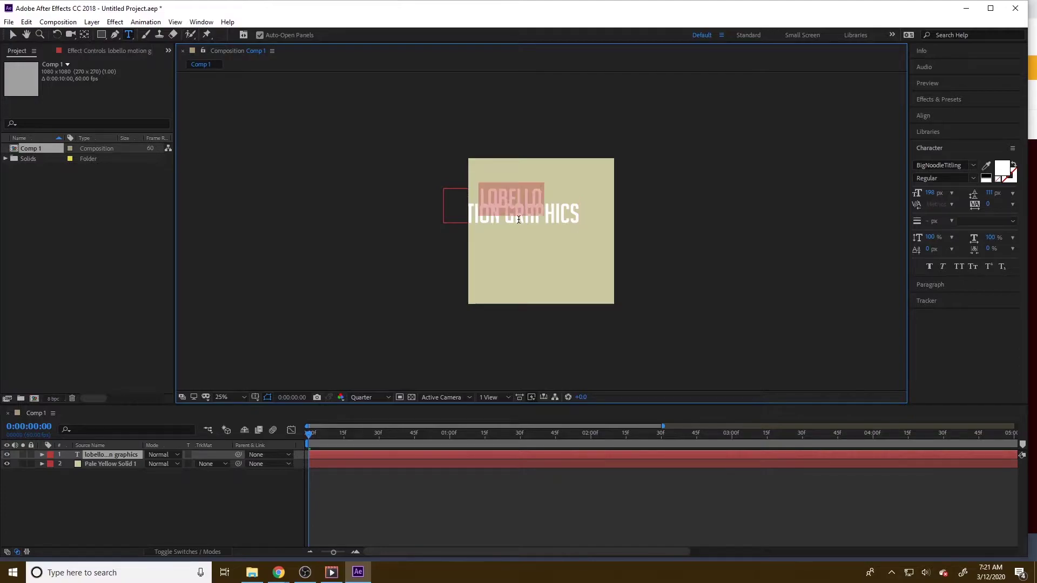
pyautogui.tripleClick(523, 219)
pyautogui.hotkey('ctrl', 'a')
pyautogui.click(523, 219)
pyautogui.tripleClick(523, 219)
pyautogui.moveTo(930, 193); pyautogui.dragTo(882, 208)
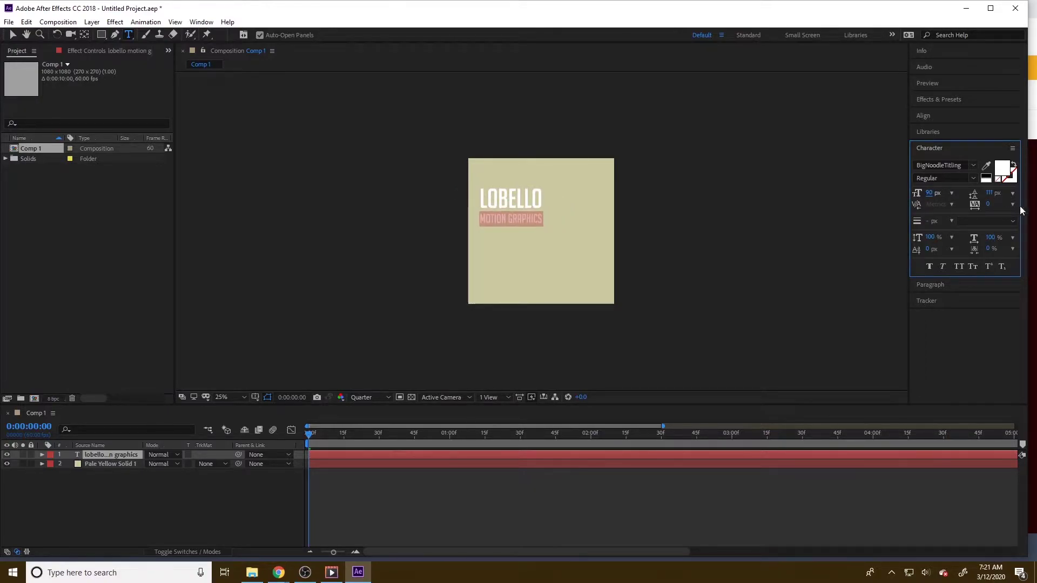
pyautogui.moveTo(993, 194); pyautogui.dragTo(985, 197)
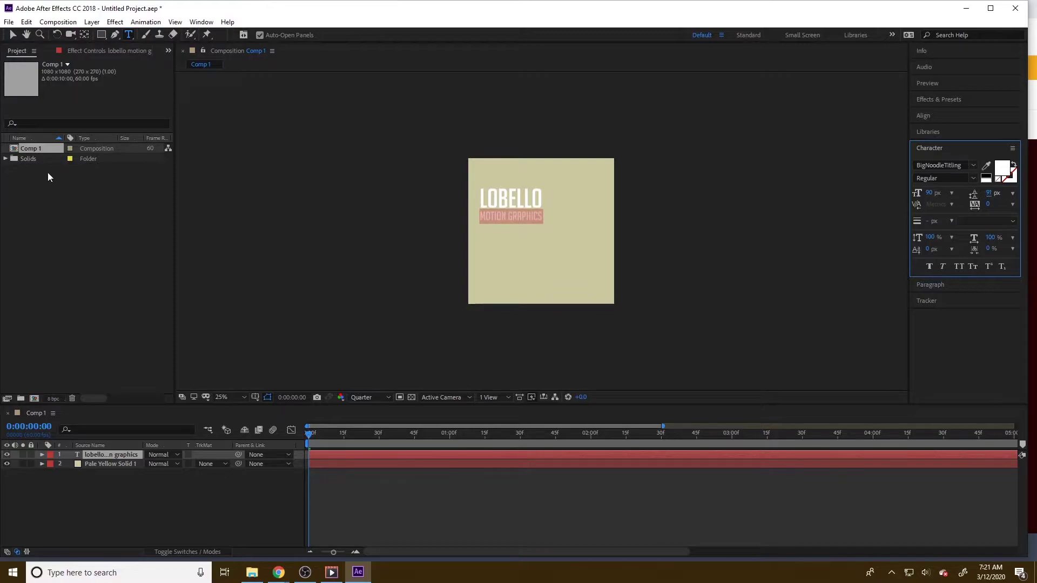
# Scale up the whole text layer until it spans most of the composition's width
pyautogui.click(16, 34)
pyautogui.moveTo(545, 222); pyautogui.dragTo(571, 237)
pyautogui.moveTo(544, 229); pyautogui.dragTo(568, 247)
# Center the text layer horizontally and vertically in the composition
pyautogui.click(949, 115)
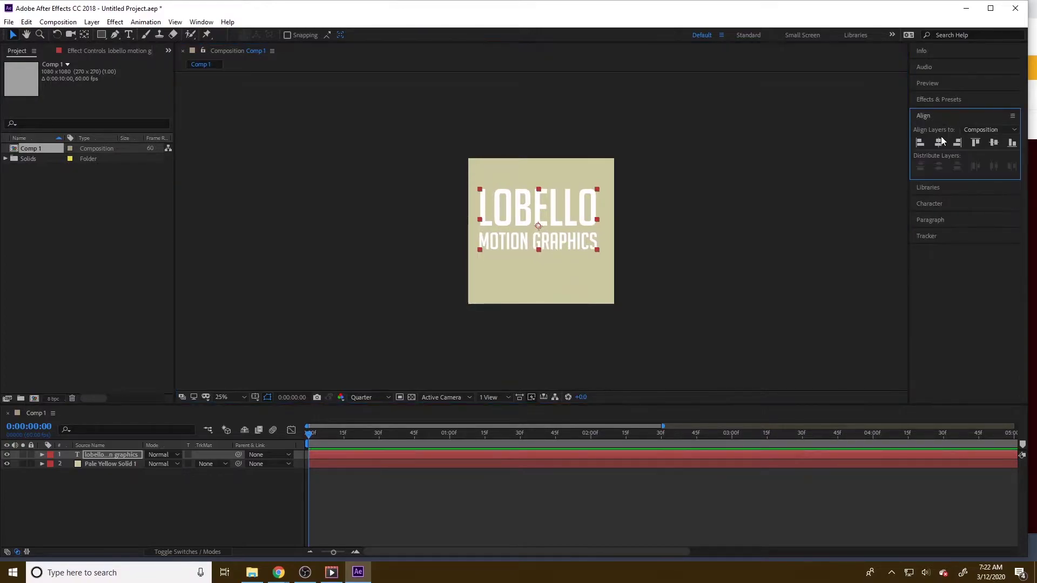
pyautogui.click(938, 142)
pyautogui.click(994, 142)
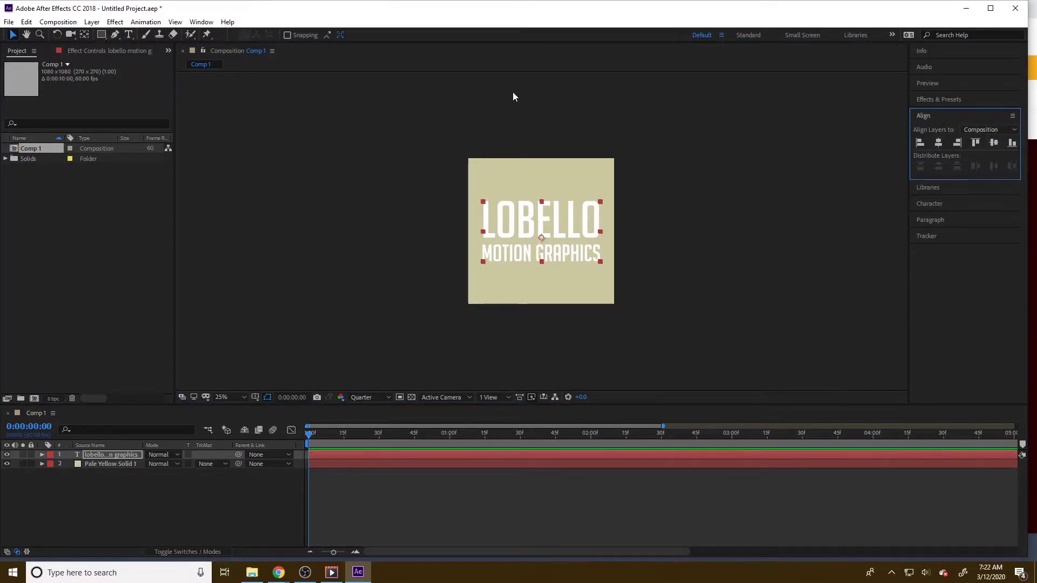
pyautogui.click(197, 23)
pyautogui.moveTo(227, 34)
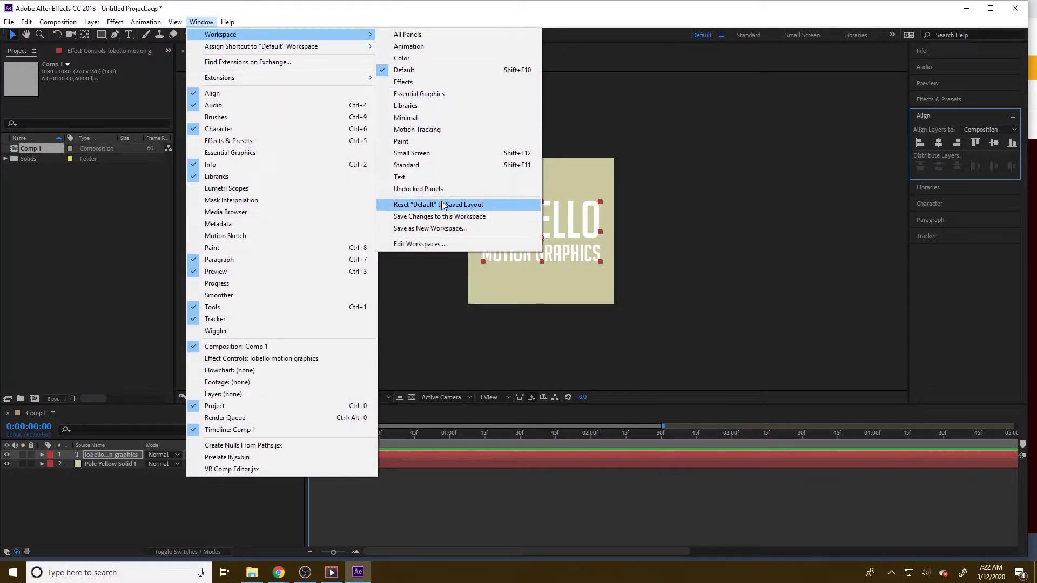
pyautogui.click(950, 280)
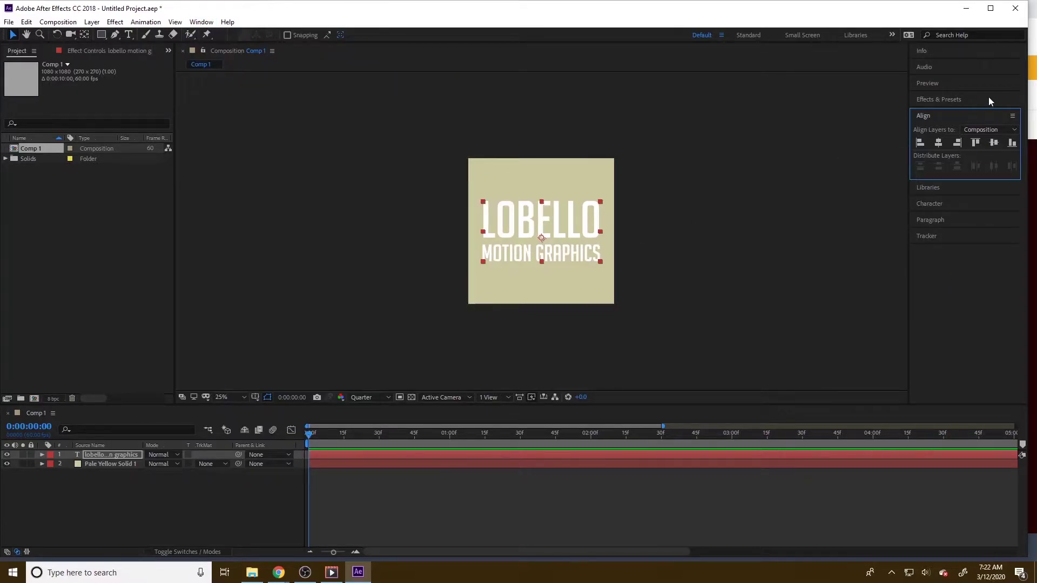
# Change the fill color of the whole title text to a light coral red and deselect the layer
pyautogui.click(943, 203)
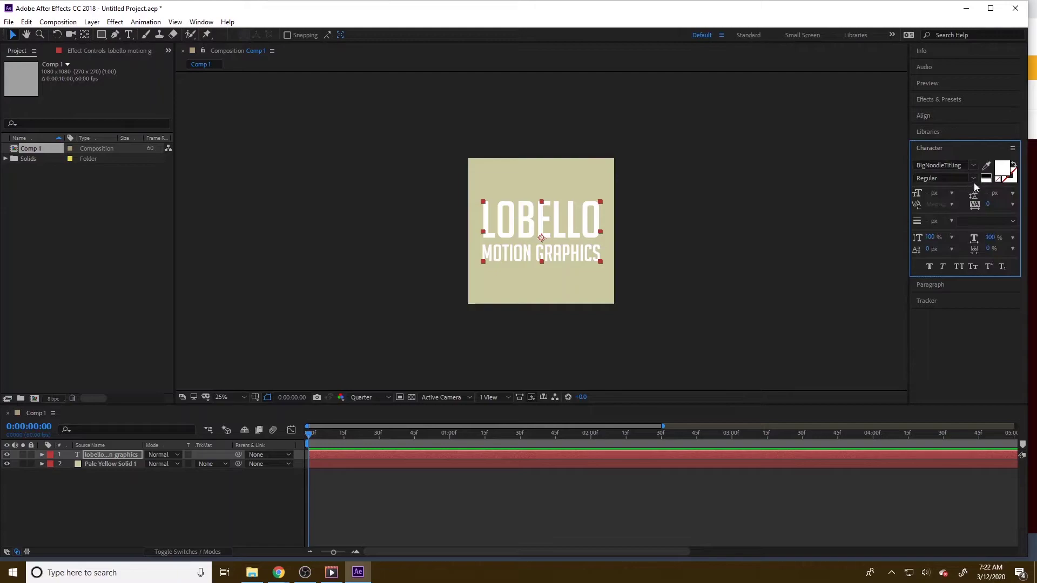
pyautogui.click(1002, 168)
pyautogui.moveTo(99, 97); pyautogui.dragTo(103, 26)
pyautogui.click(240, 28)
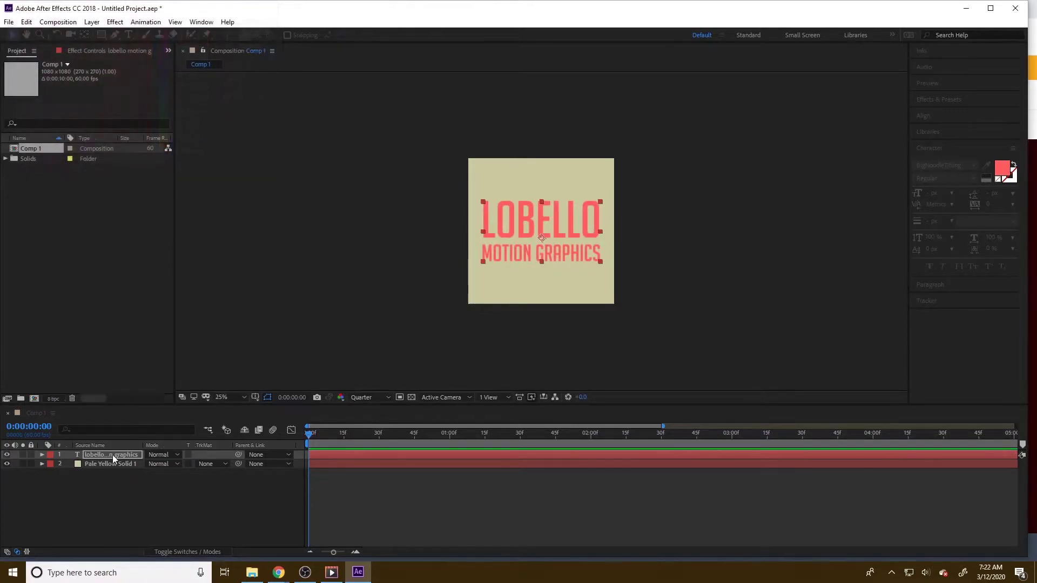
pyautogui.click(138, 497)
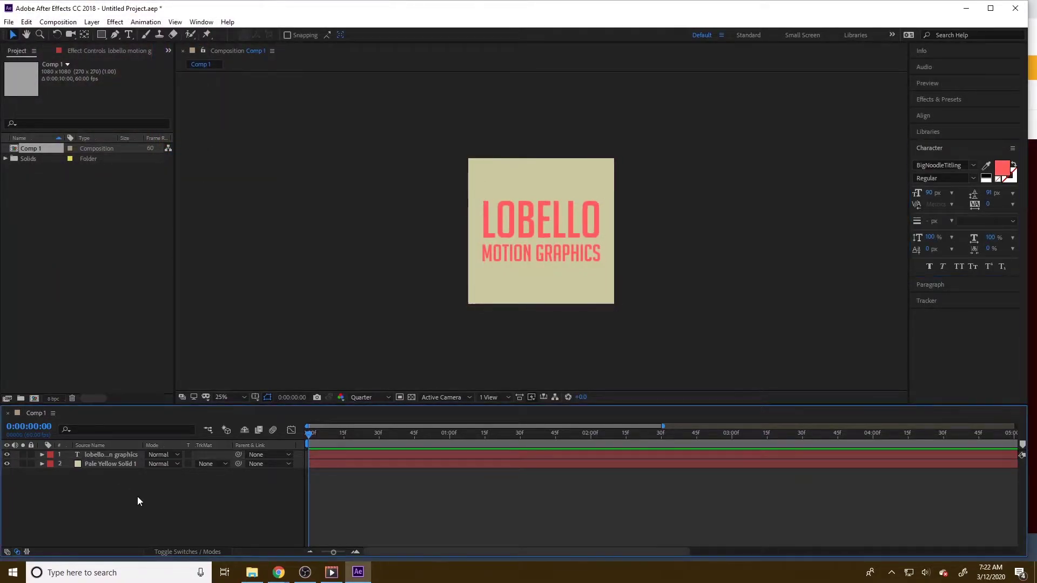
# Add a new shape layer and draw a rectangle on it that covers both lines of the title
pyautogui.click(96, 23)
pyautogui.moveTo(135, 34)
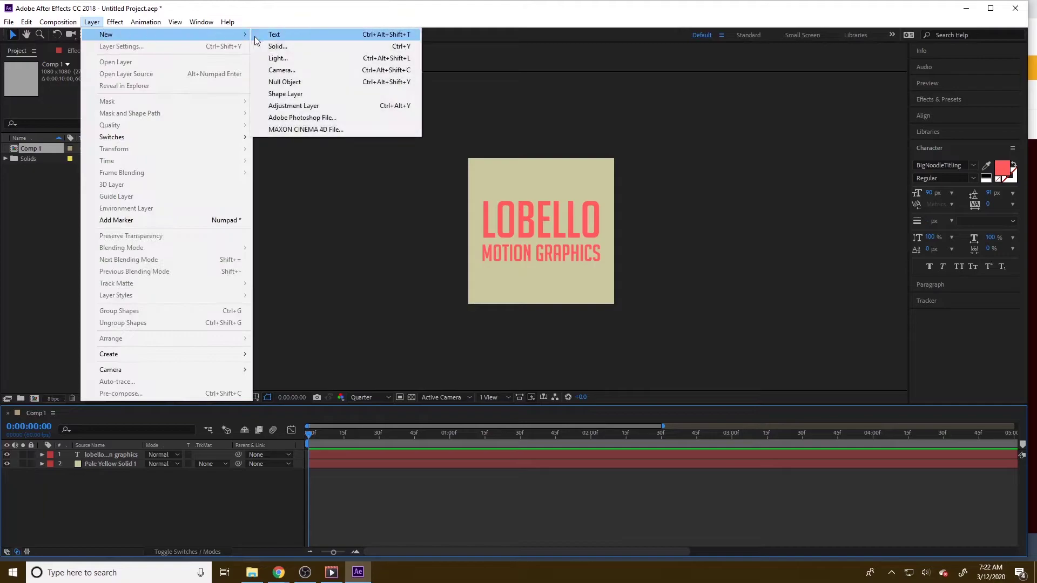
pyautogui.click(285, 94)
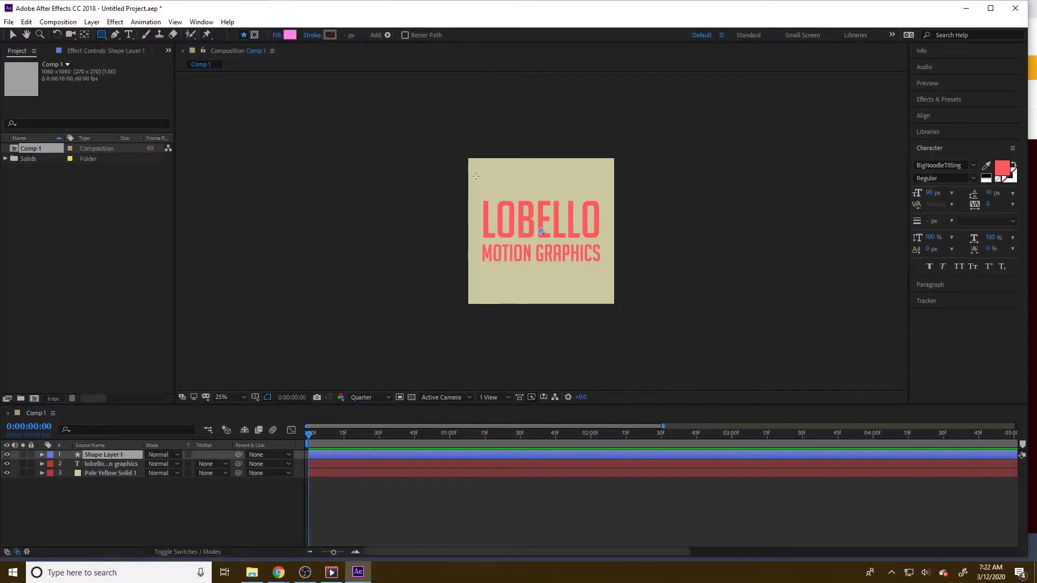
pyautogui.moveTo(479, 196); pyautogui.dragTo(607, 265)
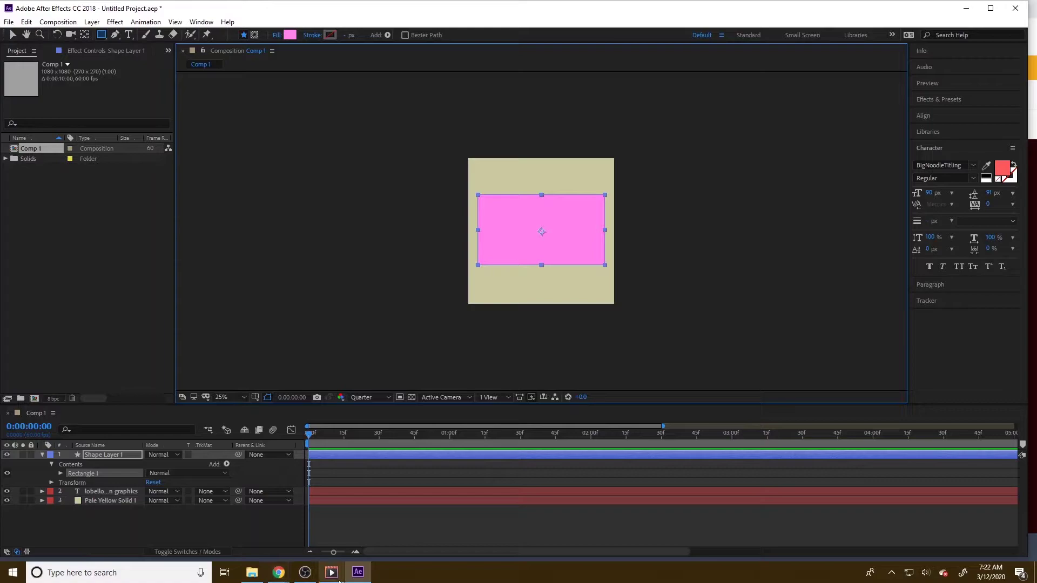
# Copy the hex code A53F2B from the palette in Chrome and return to After Effects
pyautogui.moveTo(307, 576)
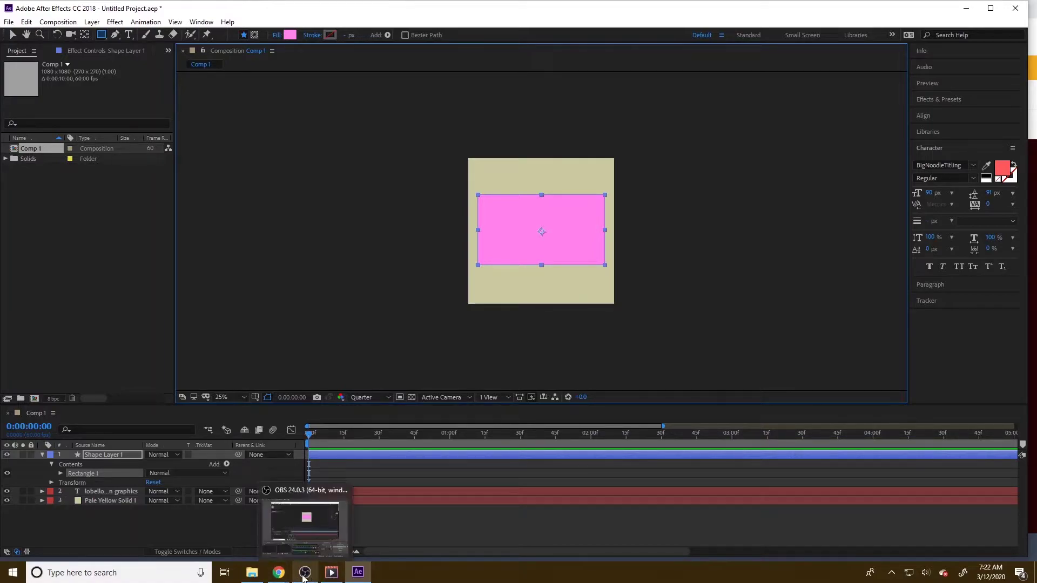
pyautogui.click(250, 539)
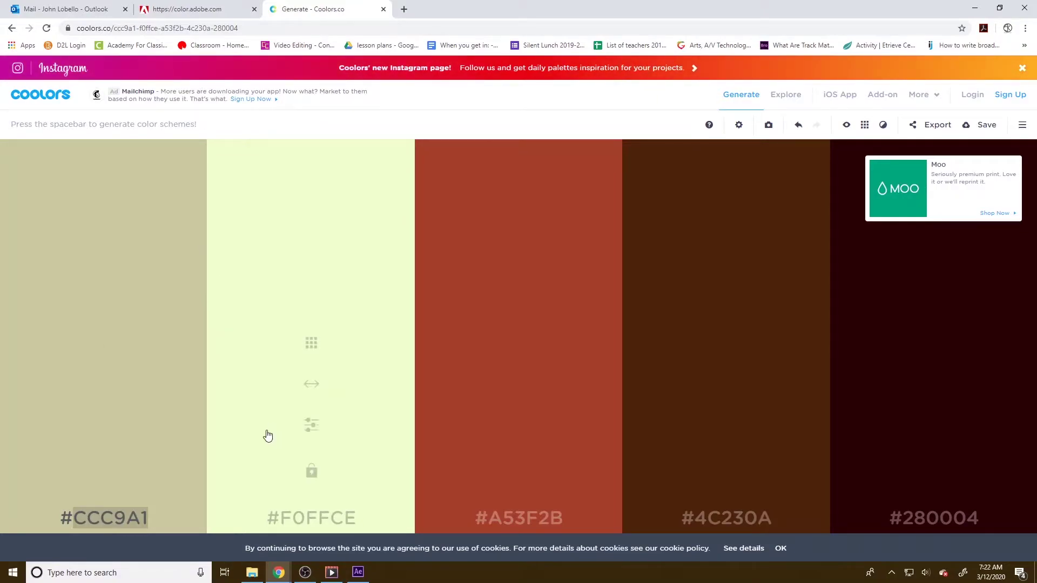
pyautogui.click(514, 523)
pyautogui.hotkey('ctrl', 'c')
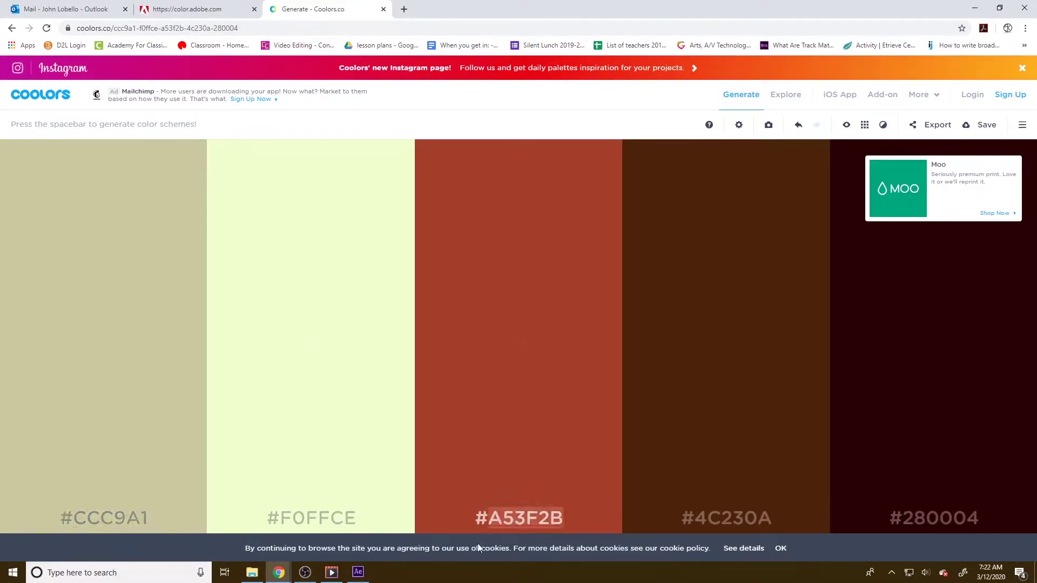
pyautogui.click(358, 573)
pyautogui.click(292, 35)
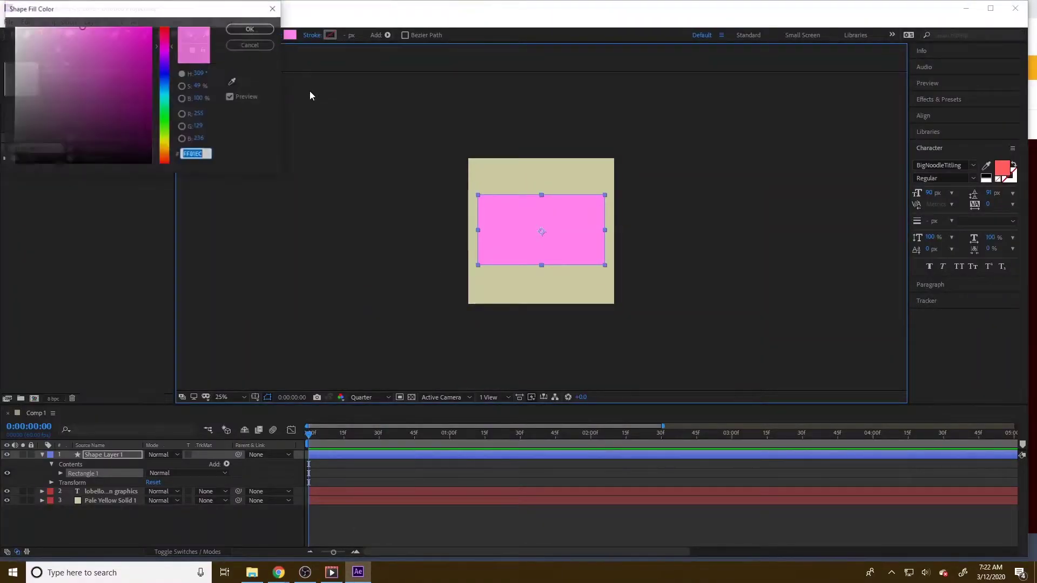
pyautogui.click(332, 573)
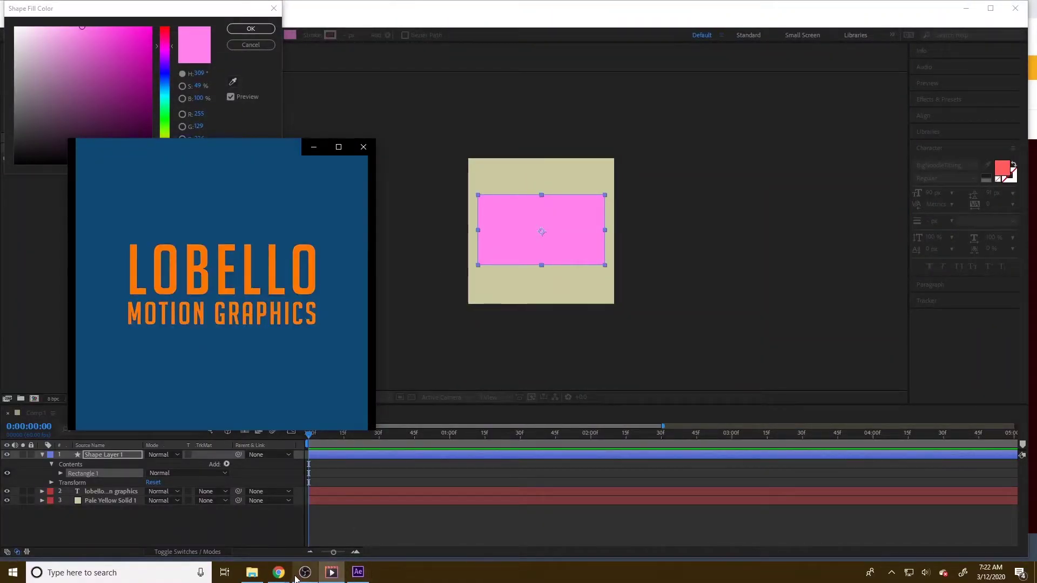
pyautogui.moveTo(278, 573)
pyautogui.click(346, 535)
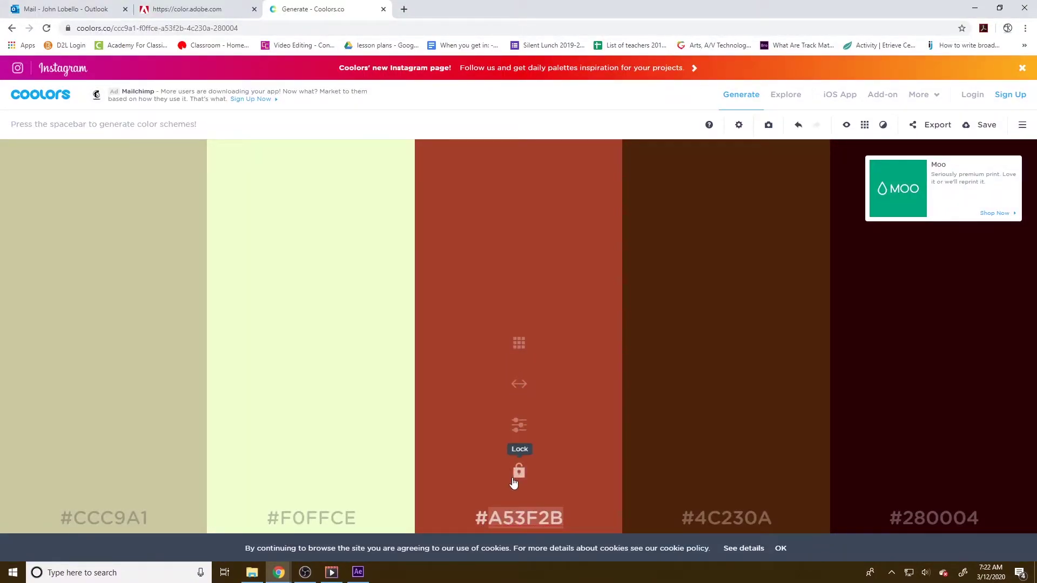
pyautogui.click(357, 574)
pyautogui.click(251, 29)
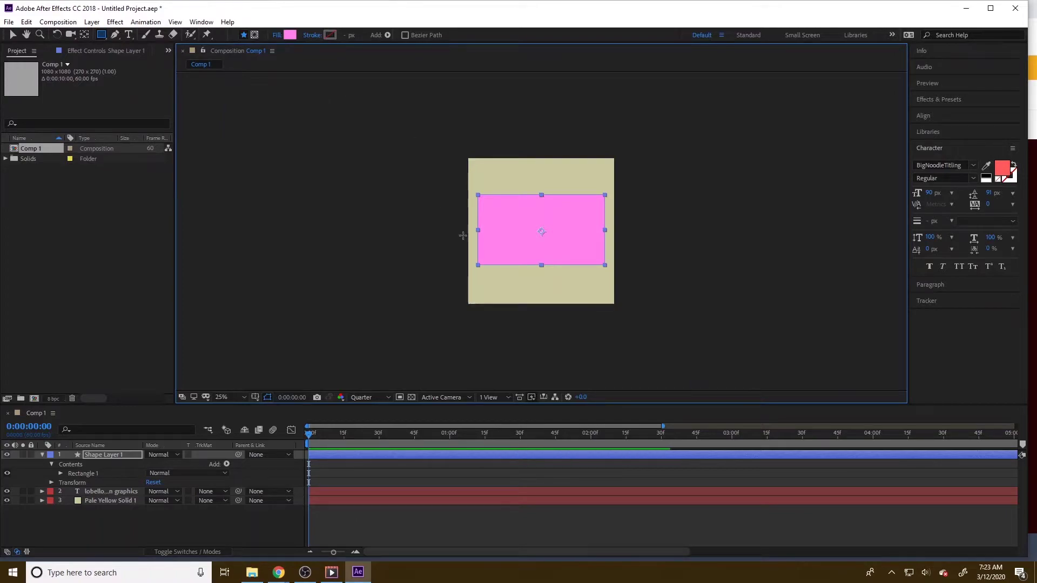
# Set the rectangle's fill color to the copied hex code A53F2B
pyautogui.click(290, 36)
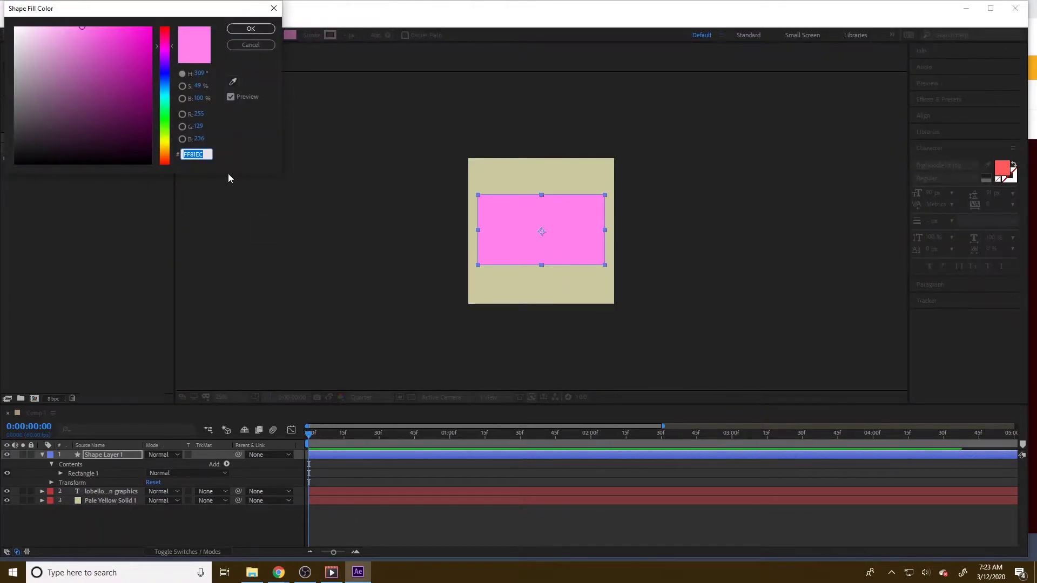
pyautogui.hotkey('ctrl', 'v')
pyautogui.click(252, 27)
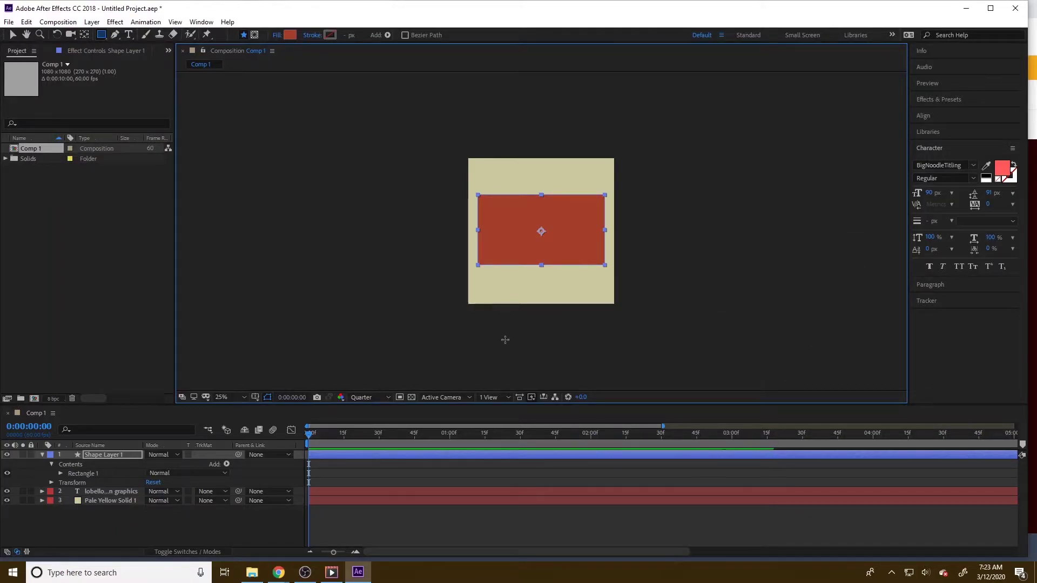
# Save the project under the file name "liqud text2"
pyautogui.hotkey('ctrl', 's')
pyautogui.write('lique')
pyautogui.press('BackSpace')
pyautogui.write('d d')
pyautogui.write('ext1')
pyautogui.press('BackSpace')
pyautogui.write('2')
pyautogui.press('Return')
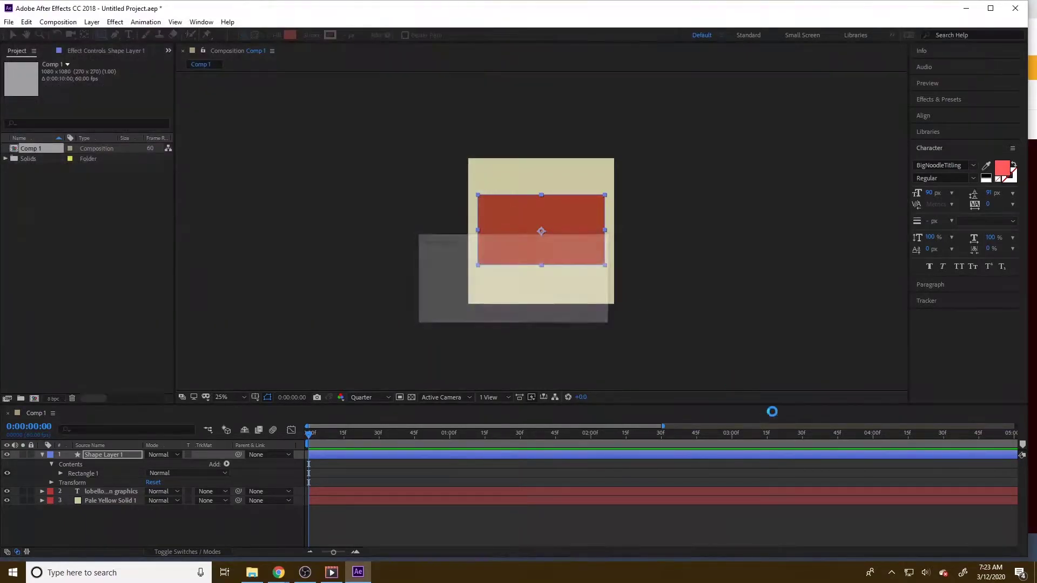
# Find the Turbulent Displace effect by searching for "turb" and apply it to the rectangle's shape layer
pyautogui.click(928, 99)
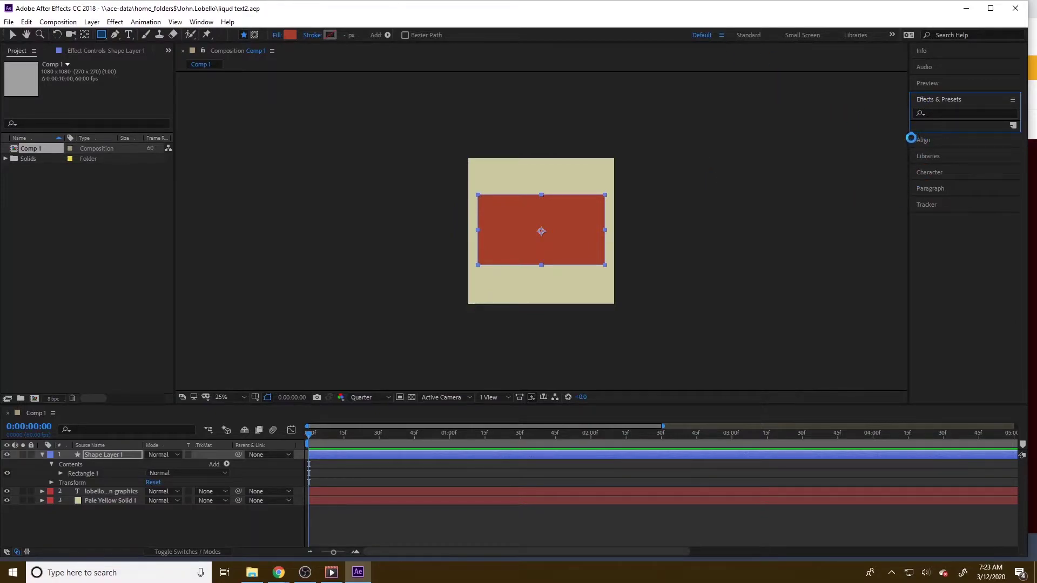
pyautogui.click(941, 112)
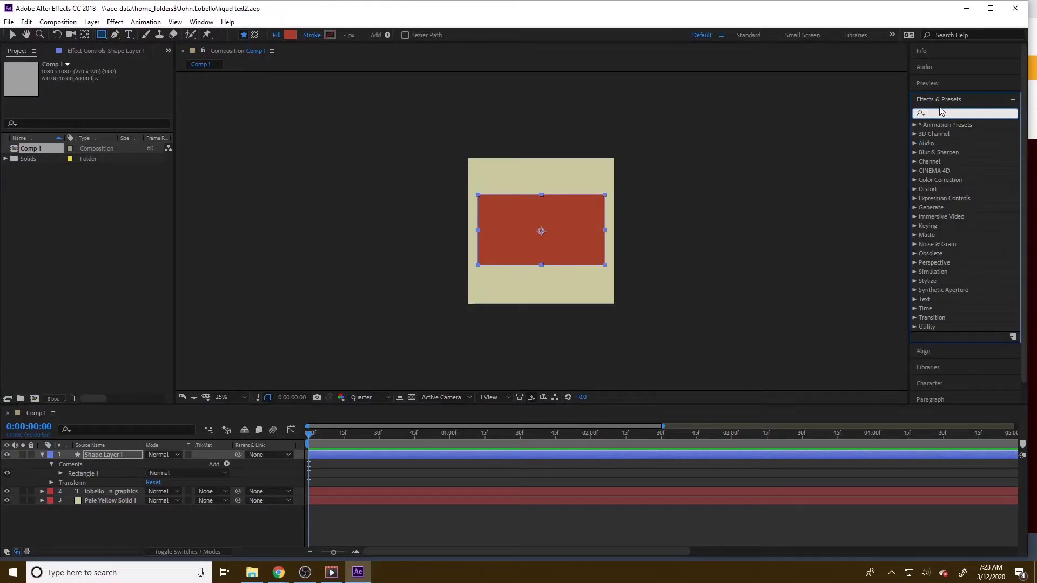
pyautogui.write('turb')
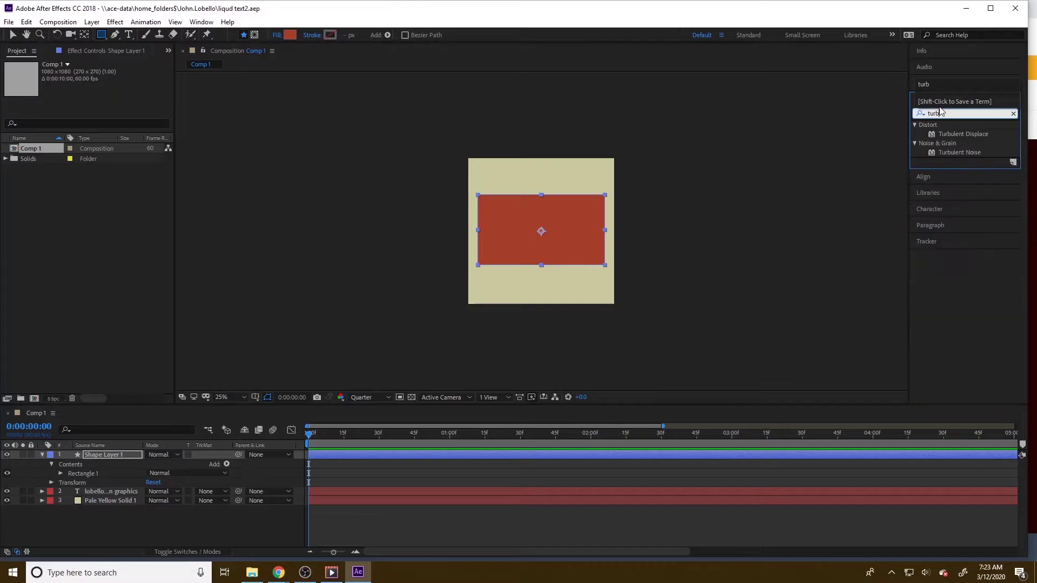
pyautogui.click(952, 152)
pyautogui.click(955, 136)
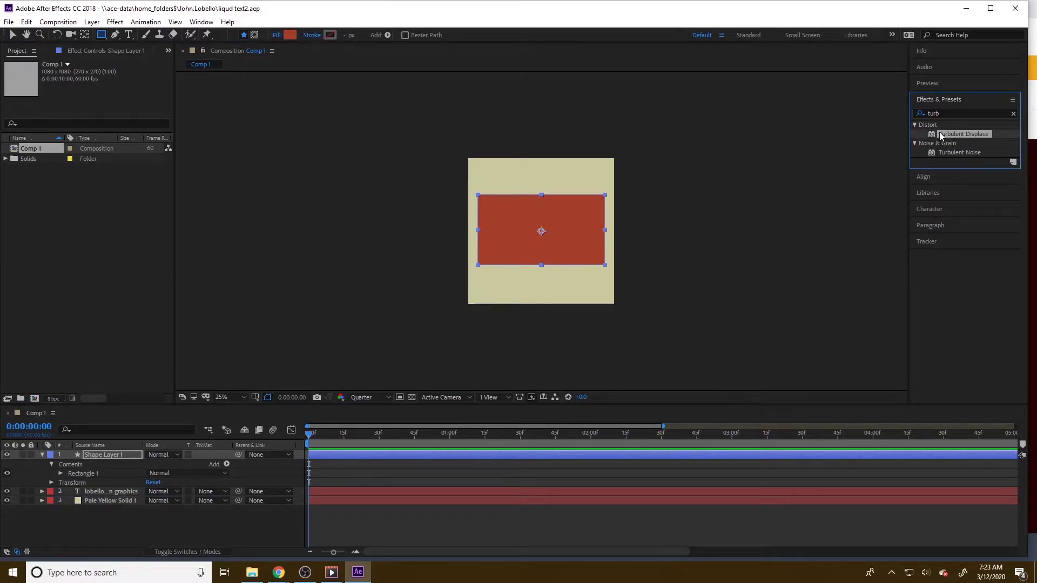
pyautogui.moveTo(940, 136)
pyautogui.mouseDown()
pyautogui.moveTo(873, 176)
pyautogui.moveTo(305, 394)
pyautogui.moveTo(332, 450)
pyautogui.mouseUp()
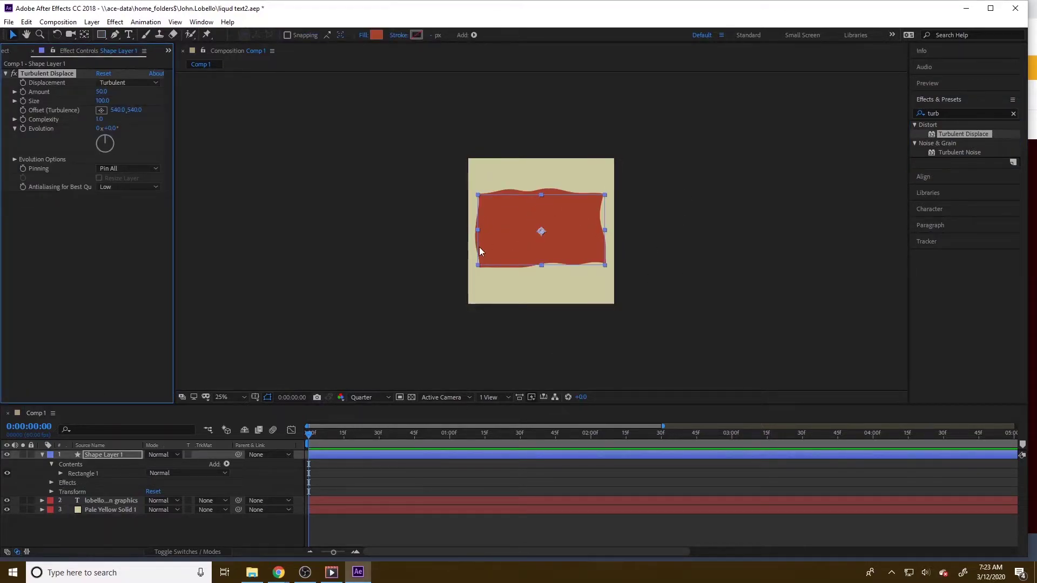
# Expand the shape layer's Turbulent Displace properties in the timeline
pyautogui.click(48, 464)
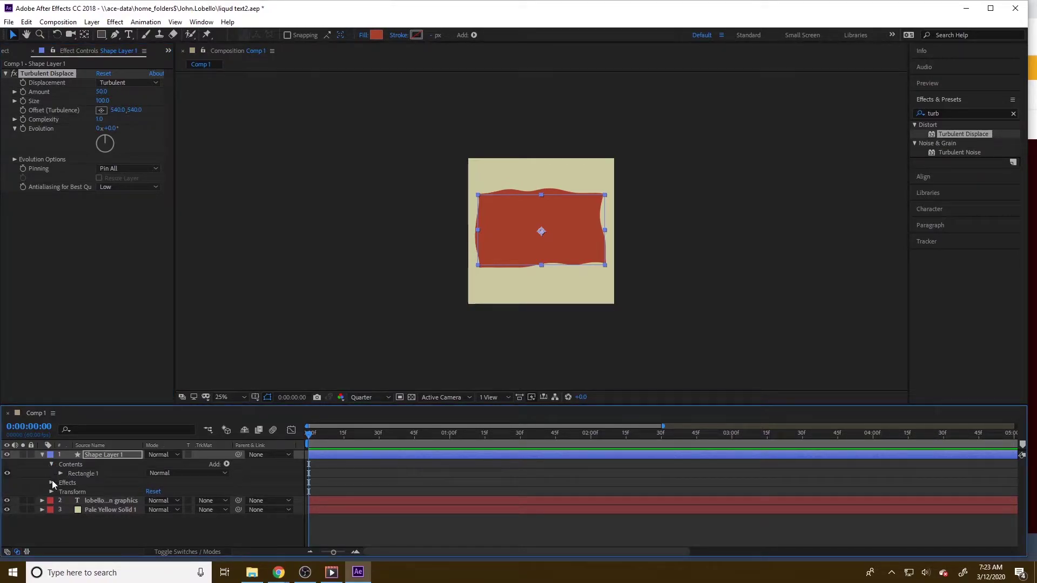
pyautogui.click(52, 482)
pyautogui.click(61, 492)
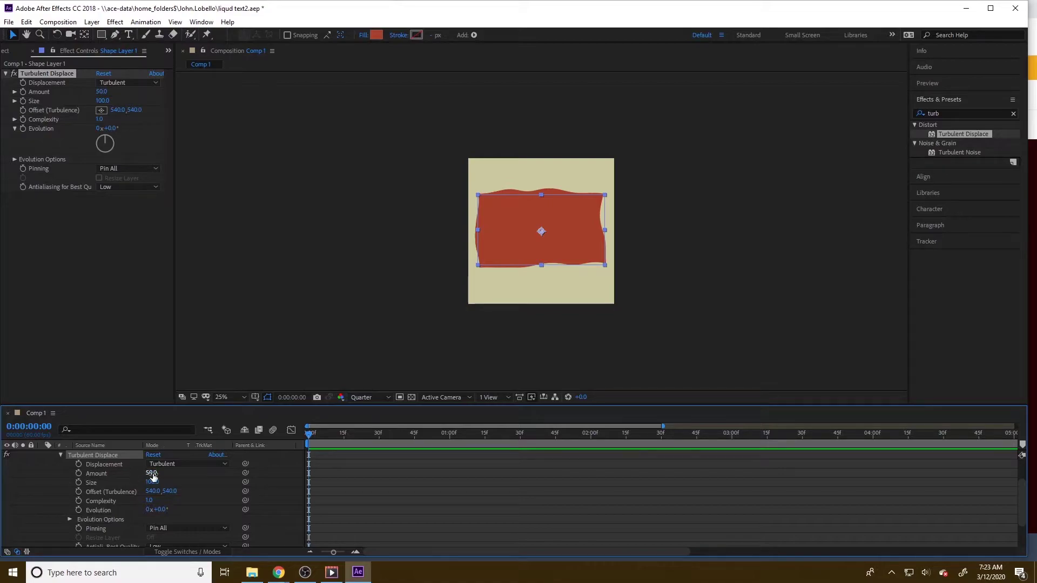
# Try out different Turbulent Displace amounts on the rectangle and set the Amount back to 50
pyautogui.moveTo(152, 474); pyautogui.dragTo(87, 491)
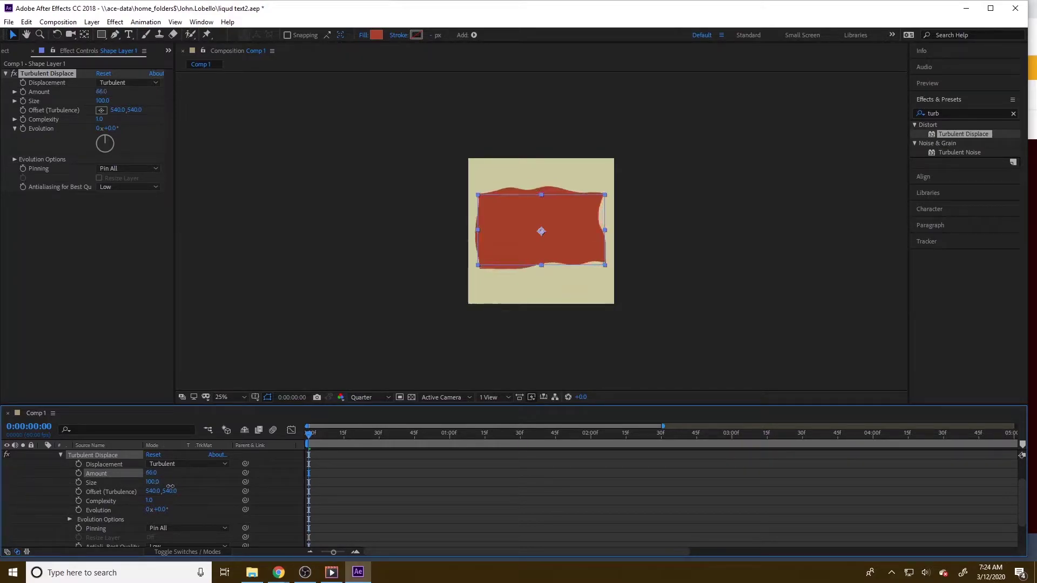
pyautogui.moveTo(151, 486); pyautogui.dragTo(145, 487)
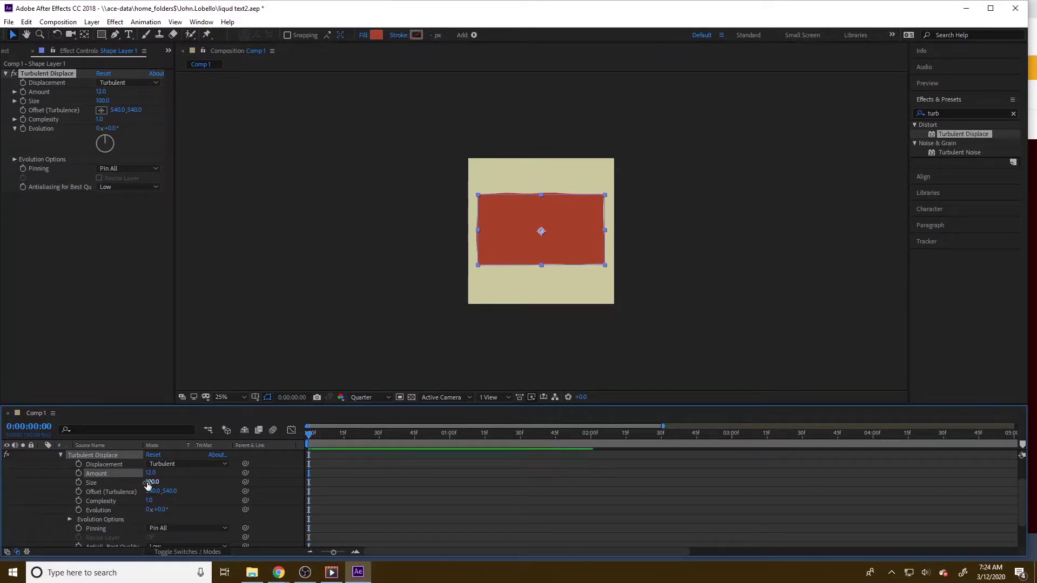
pyautogui.click(149, 471)
pyautogui.write('50')
pyautogui.press('Return')
# Adjust Turbulent Displace to Amount 78, Size 105, Offset 575, 540, Complexity 1.8 and Evolution 62°
pyautogui.moveTo(153, 473)
pyautogui.mouseDown()
pyautogui.moveTo(178, 483)
pyautogui.moveTo(134, 482)
pyautogui.moveTo(220, 481)
pyautogui.moveTo(144, 491)
pyautogui.moveTo(163, 482)
pyautogui.mouseUp()
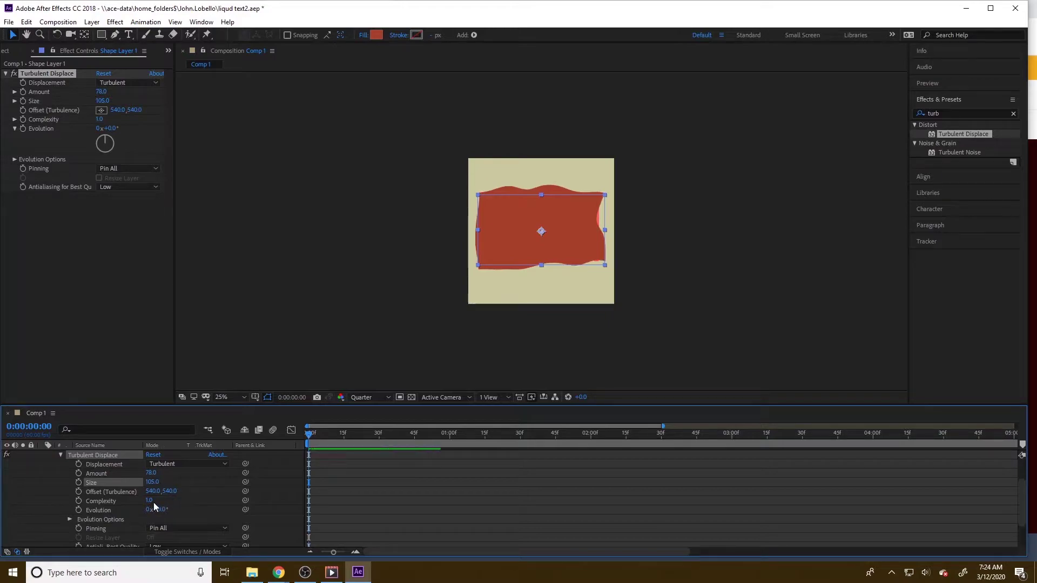
pyautogui.moveTo(153, 491); pyautogui.dragTo(184, 501)
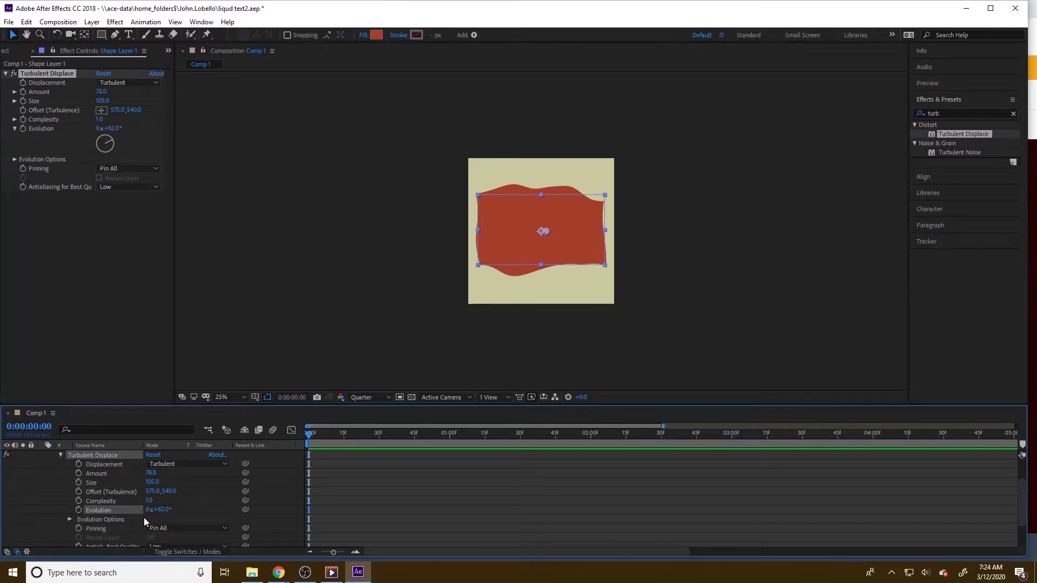
pyautogui.moveTo(149, 501)
pyautogui.mouseDown()
pyautogui.moveTo(204, 493)
pyautogui.moveTo(186, 495)
pyautogui.mouseUp()
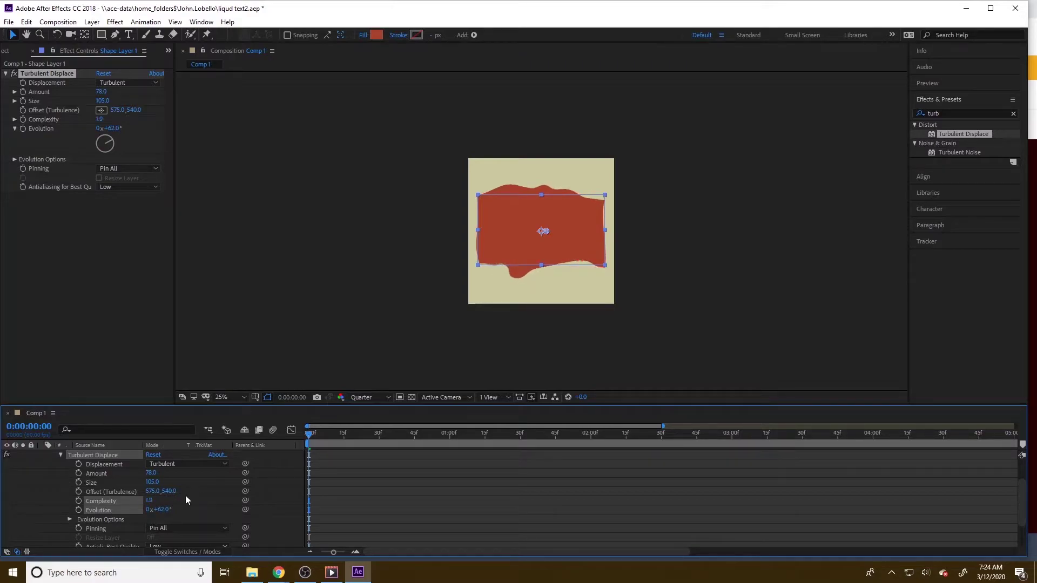
# Keyframe the rectangle's Turbulent Displace Evolution at the start and set it to 2 revolutions at 0:00:02:00, then scrub through the motion
pyautogui.click(79, 511)
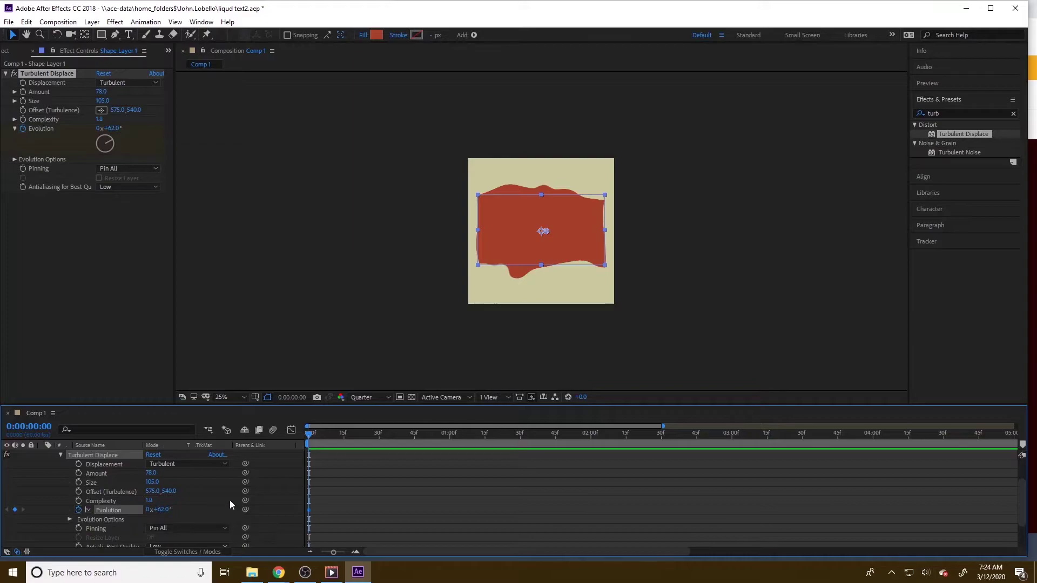
pyautogui.moveTo(309, 434); pyautogui.dragTo(591, 441)
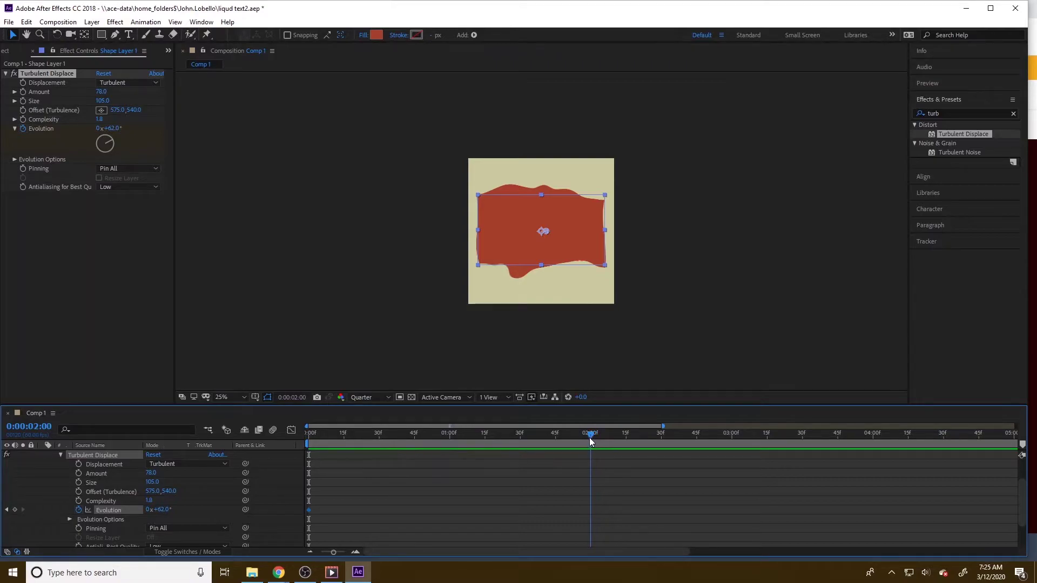
pyautogui.click(151, 511)
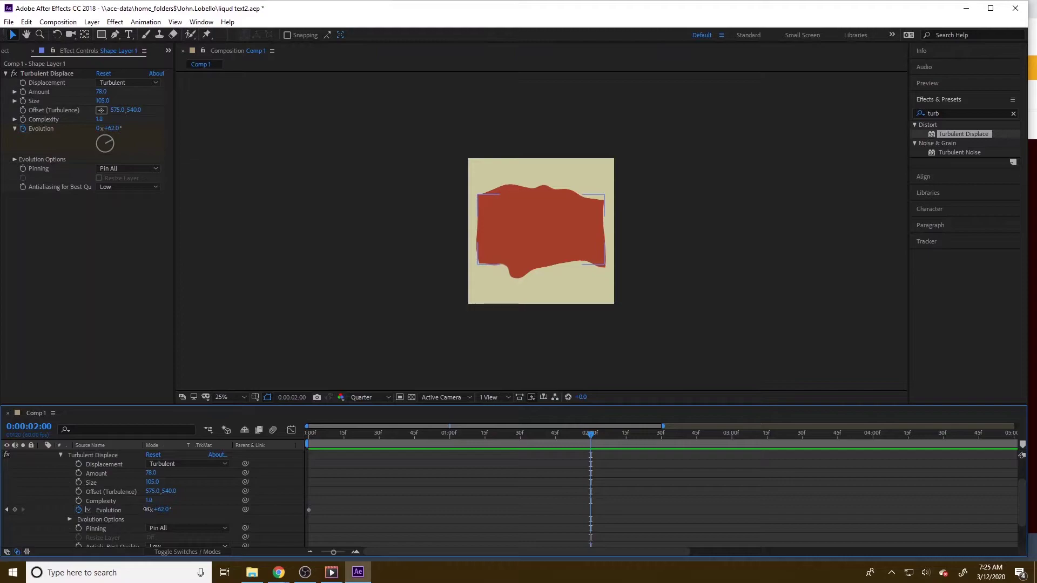
pyautogui.write('2')
pyautogui.press('Return')
pyautogui.click(314, 435)
pyautogui.moveTo(326, 430); pyautogui.dragTo(589, 443)
# Enlarge the rectangle to span the full composition width and cover the title, and scrub through the result
pyautogui.click(14, 36)
pyautogui.moveTo(604, 267); pyautogui.dragTo(614, 279)
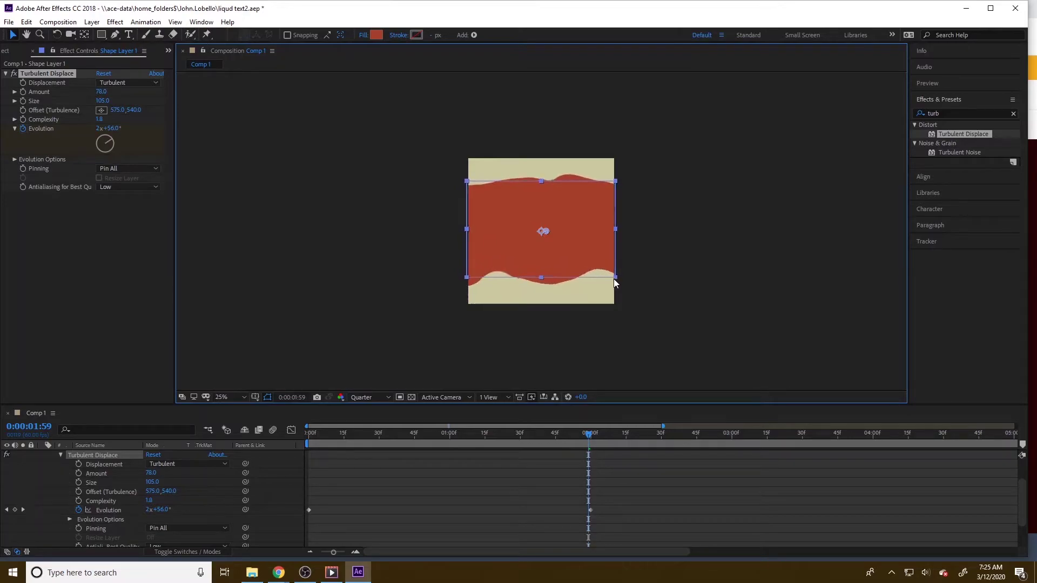
pyautogui.click(369, 436)
pyautogui.moveTo(342, 436); pyautogui.dragTo(586, 427)
# Collapse the shape layer's properties and add a Position keyframe to it at 0:00:01:58
pyautogui.scroll(2, 77, 471)
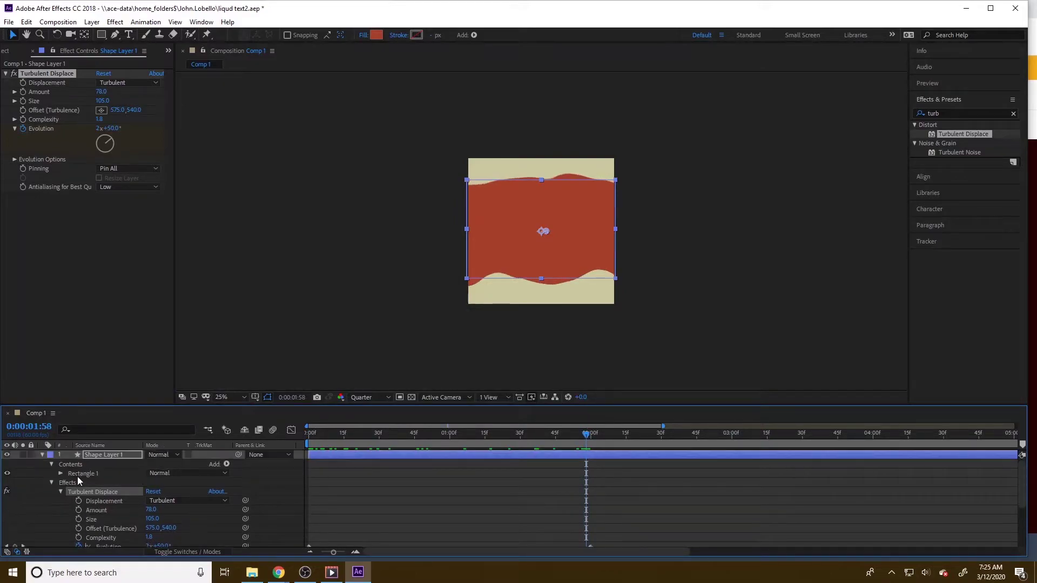
pyautogui.click(42, 455)
pyautogui.click(99, 456)
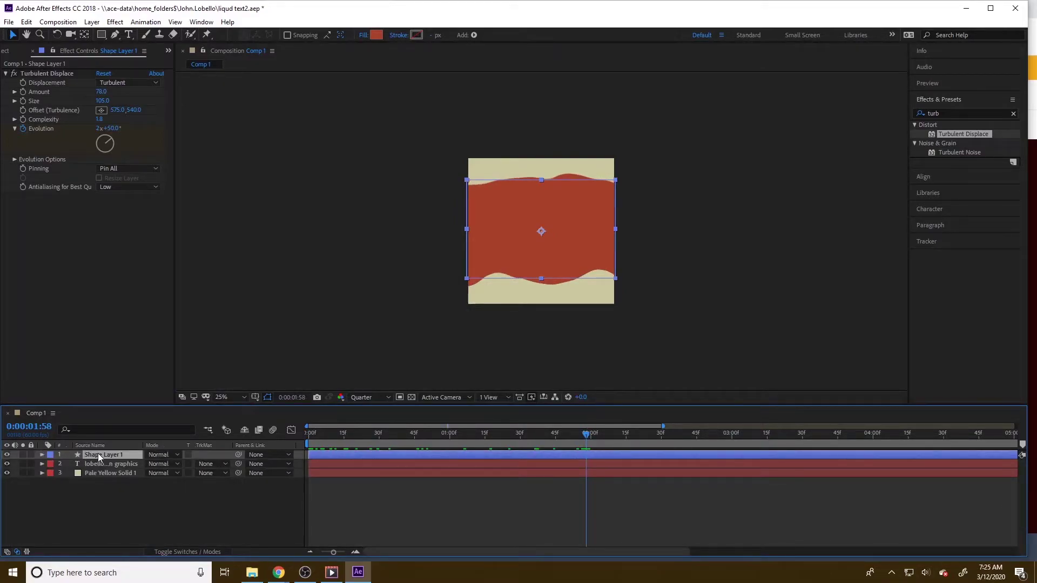
pyautogui.press('p')
pyautogui.click(69, 465)
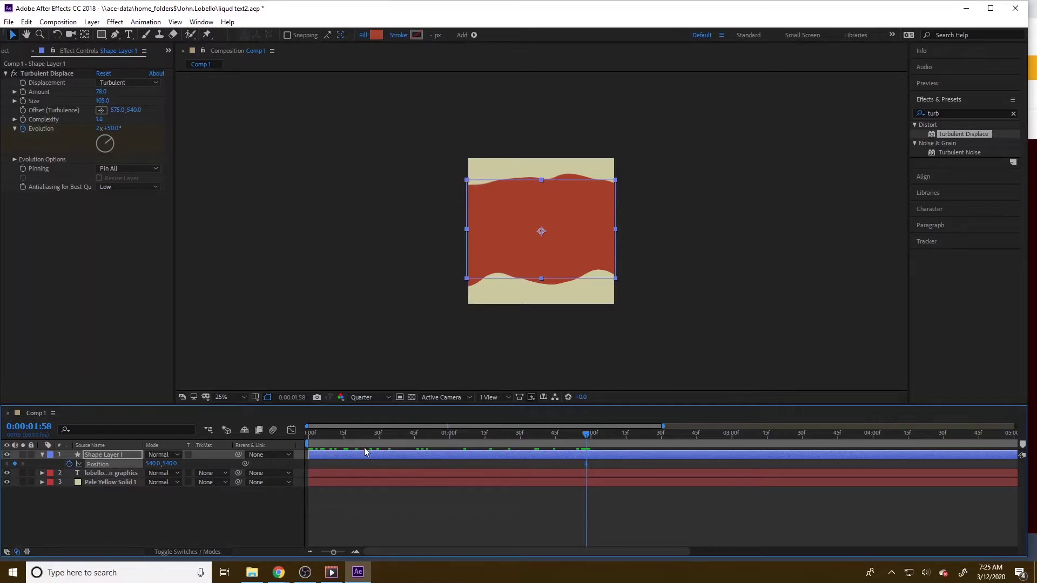
# Add a starting Position keyframe at 540, 1230 so the rectangle rises from the composition's lower edge, and scrub through the movement
pyautogui.press('Home')
pyautogui.click(15, 465)
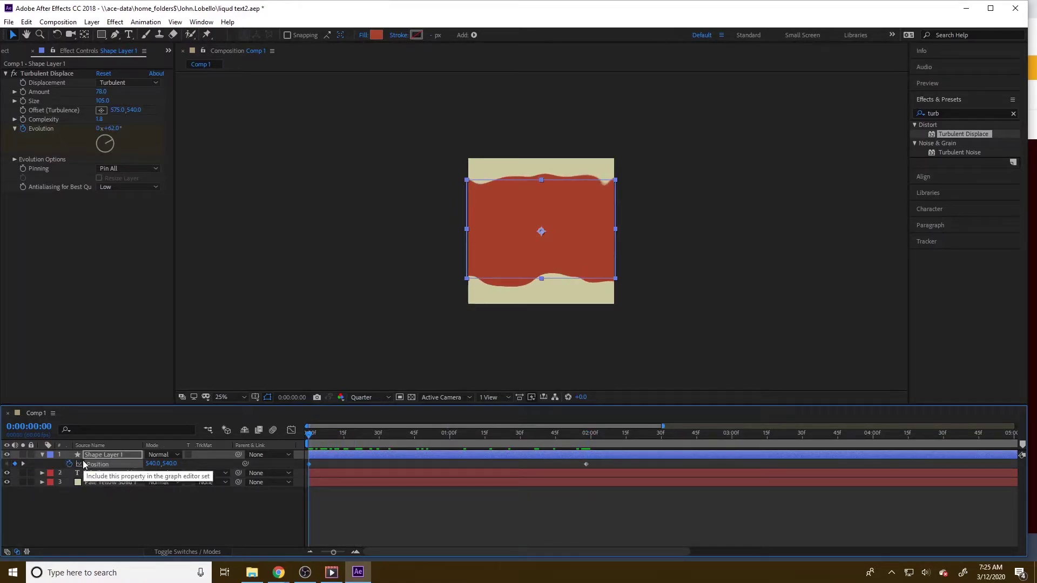
pyautogui.moveTo(171, 464); pyautogui.dragTo(550, 460)
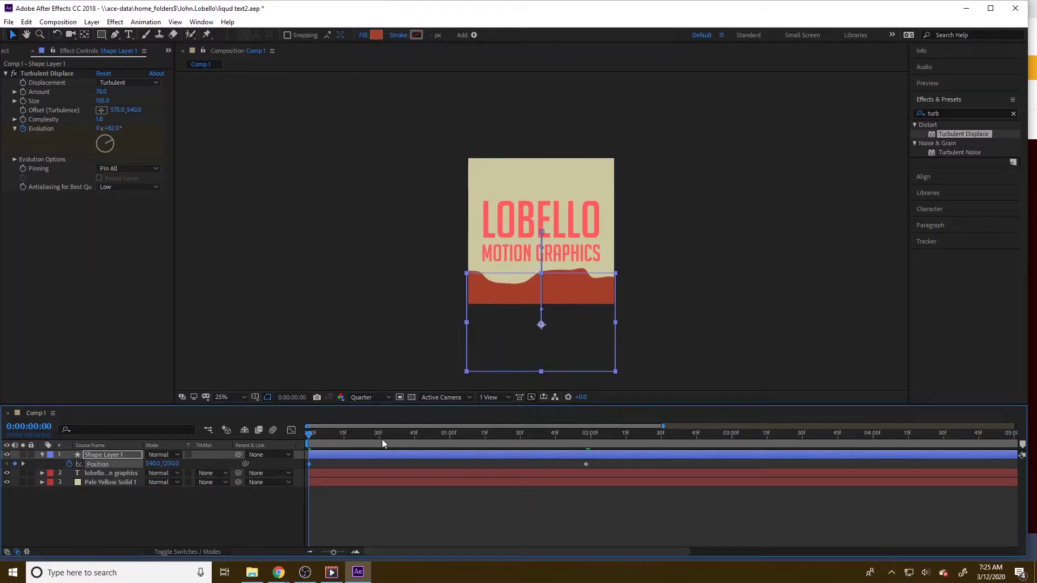
pyautogui.moveTo(311, 433); pyautogui.dragTo(245, 429)
# Duplicate the title text layer and move the copy above the shape layer
pyautogui.click(105, 472)
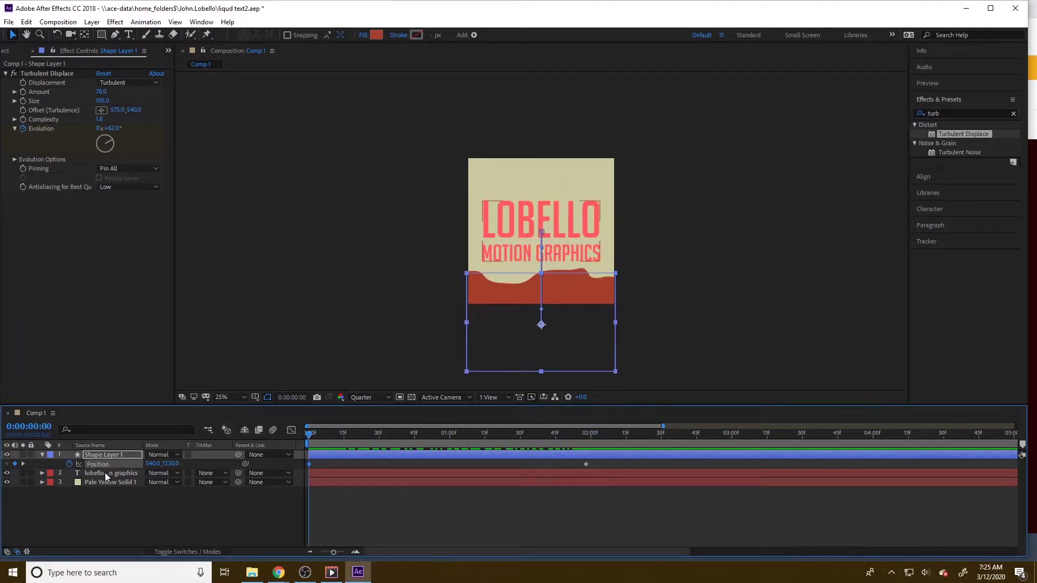
pyautogui.hotkey('ctrl', 'd')
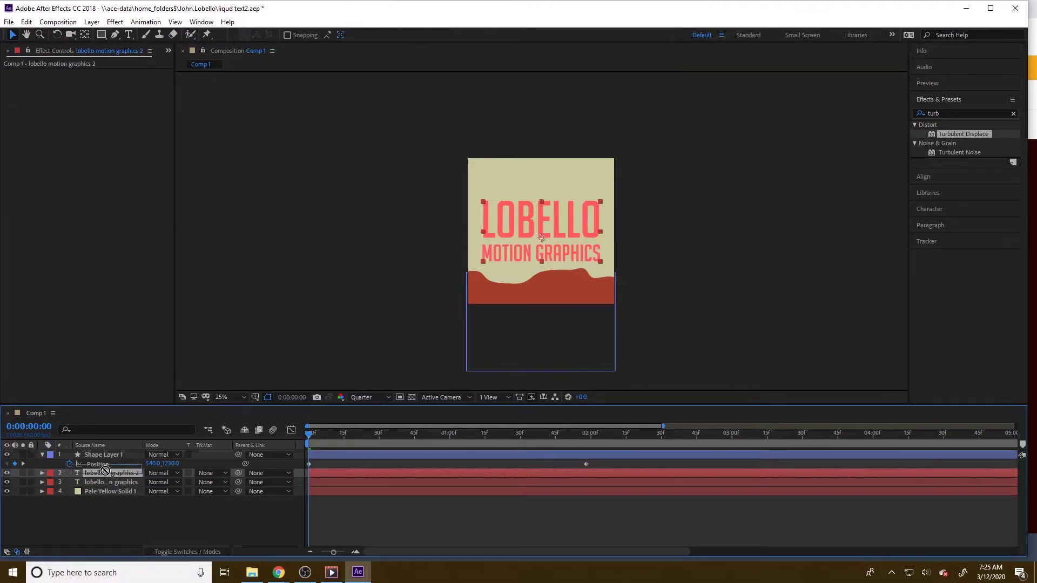
pyautogui.moveTo(109, 474); pyautogui.dragTo(152, 464)
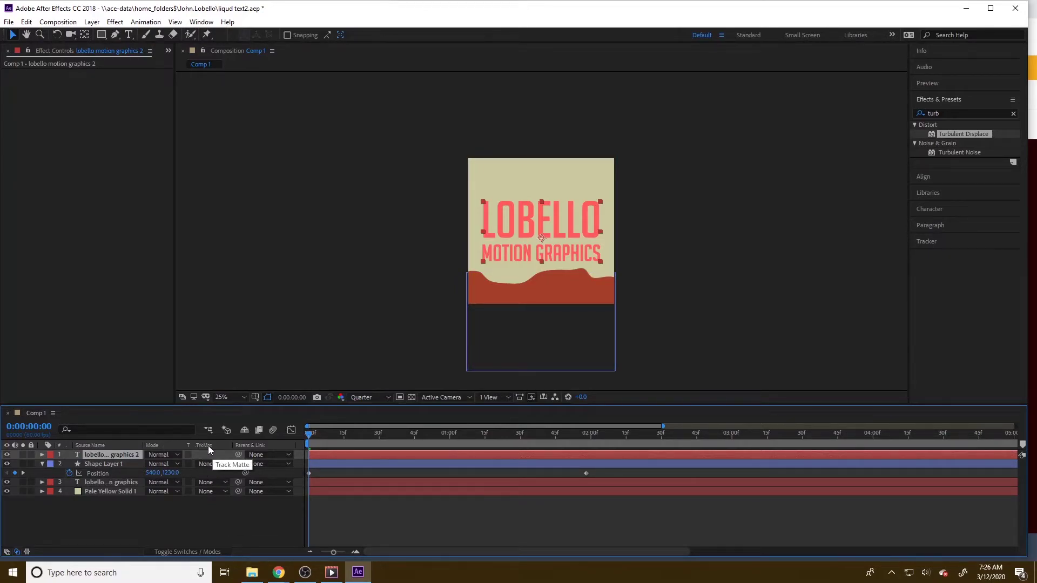
# Set the shape layer's track matte to Alpha using the duplicated title, and scrub through the liquid fill
pyautogui.click(194, 553)
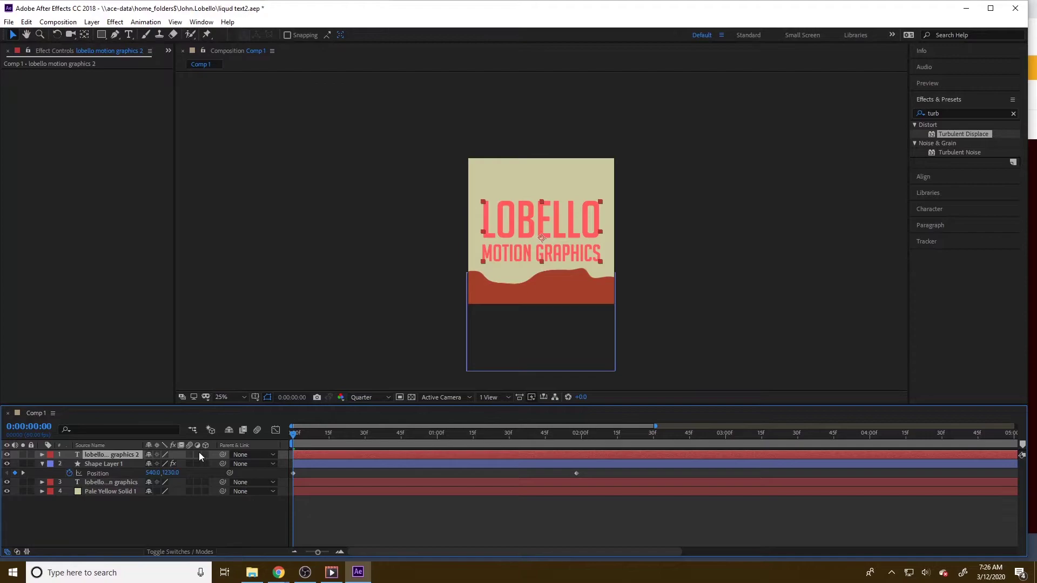
pyautogui.click(200, 551)
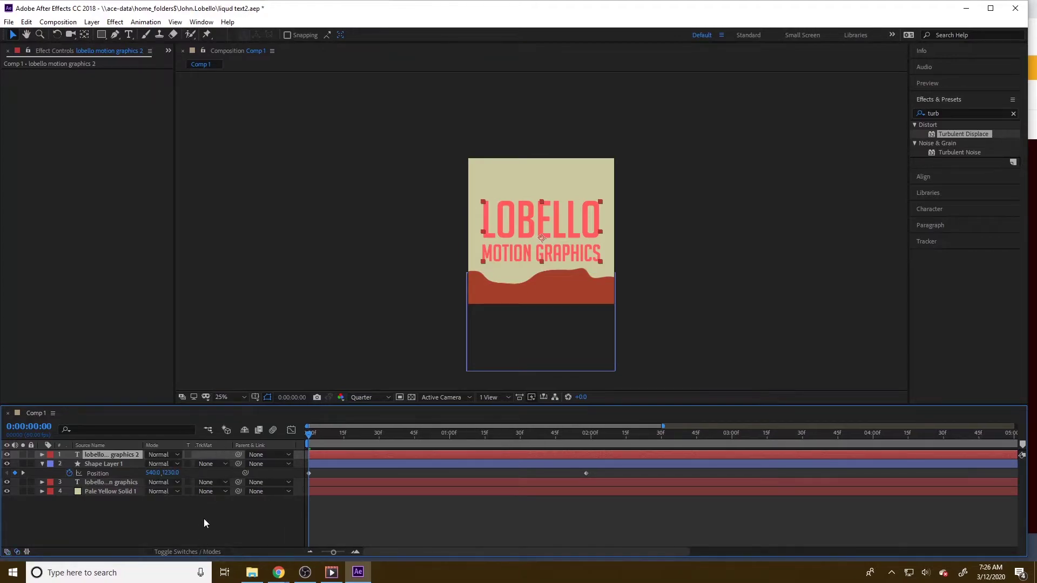
pyautogui.click(212, 465)
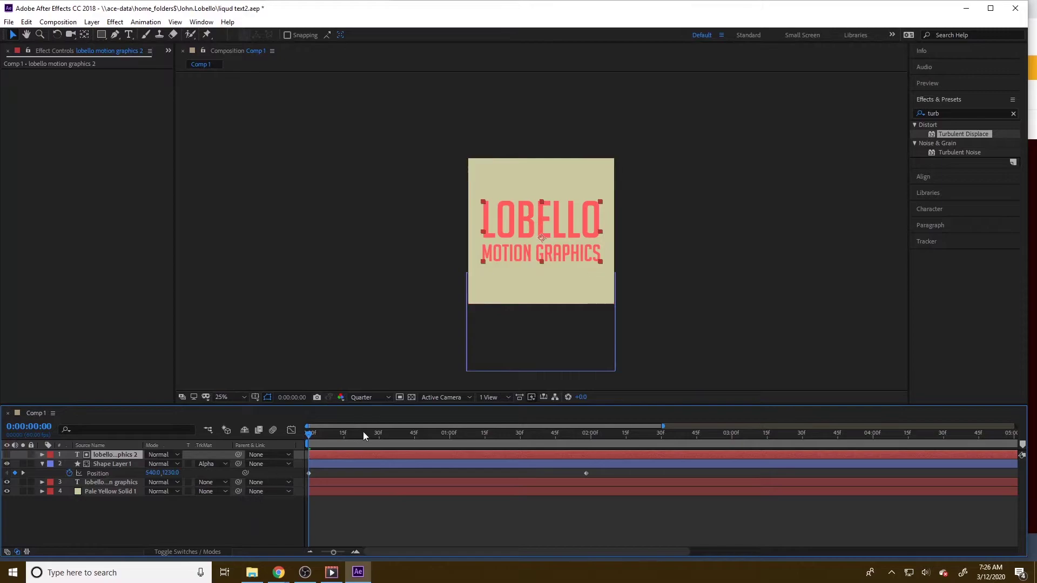
pyautogui.moveTo(306, 433)
pyautogui.mouseDown()
pyautogui.moveTo(478, 429)
pyautogui.moveTo(595, 401)
pyautogui.moveTo(546, 414)
pyautogui.moveTo(404, 417)
pyautogui.moveTo(297, 444)
pyautogui.mouseUp()
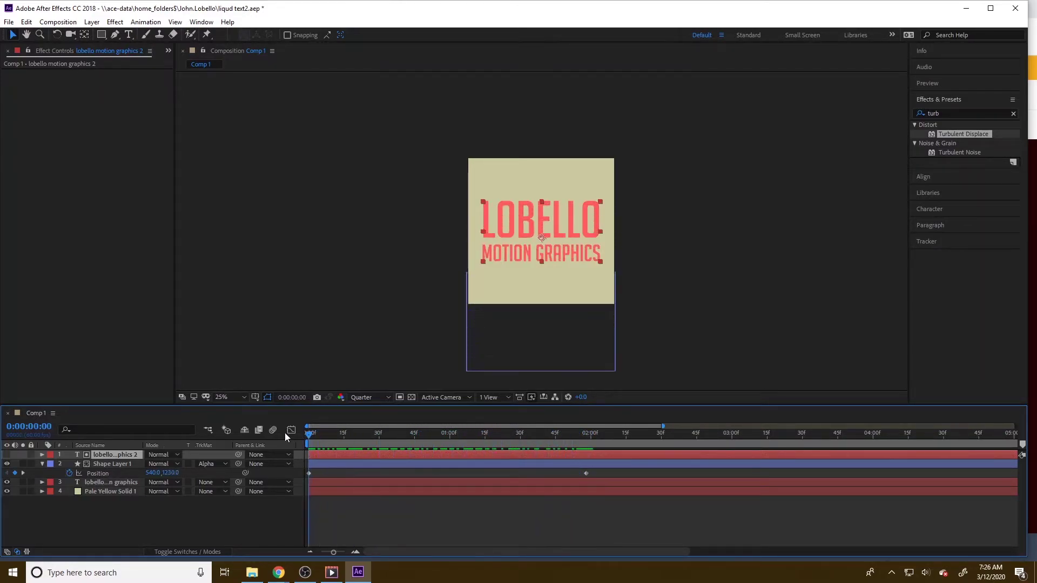
# Duplicate the shape layer together with its title matte layer
pyautogui.click(112, 462)
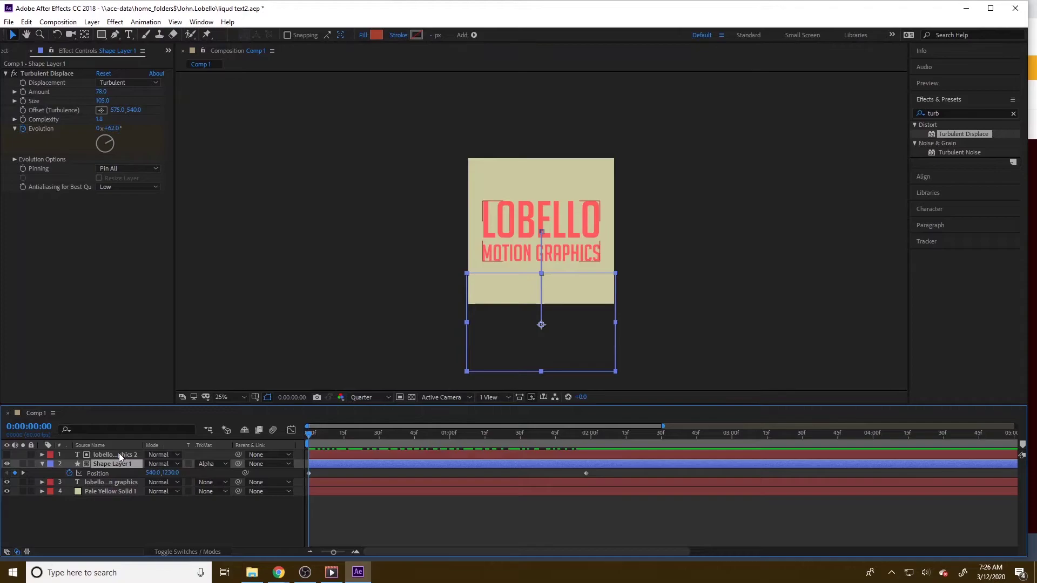
pyautogui.keyDown('ctrl'); pyautogui.click(120, 456); pyautogui.keyUp('ctrl')
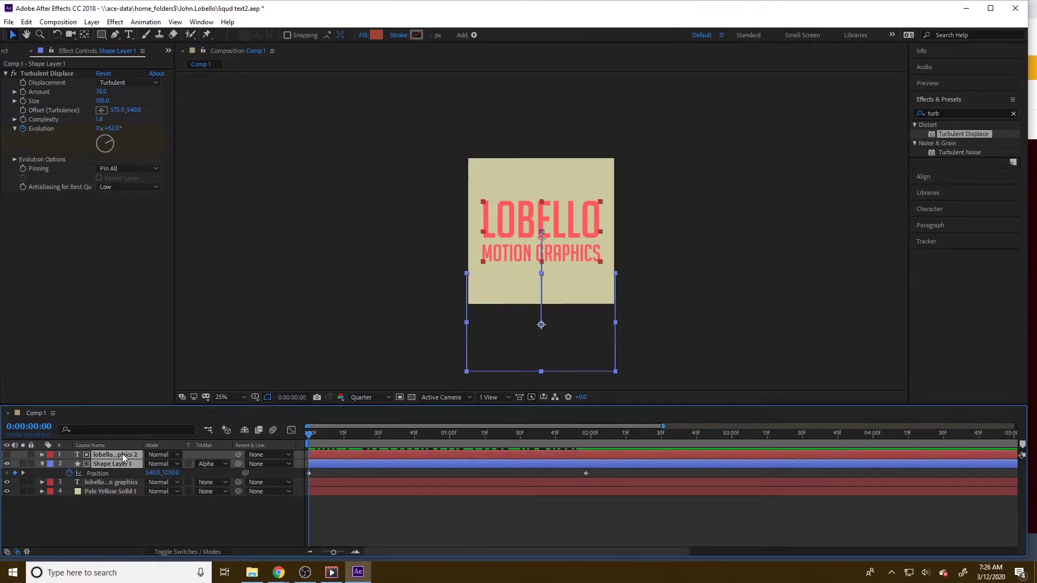
pyautogui.hotkey('ctrl', 'd')
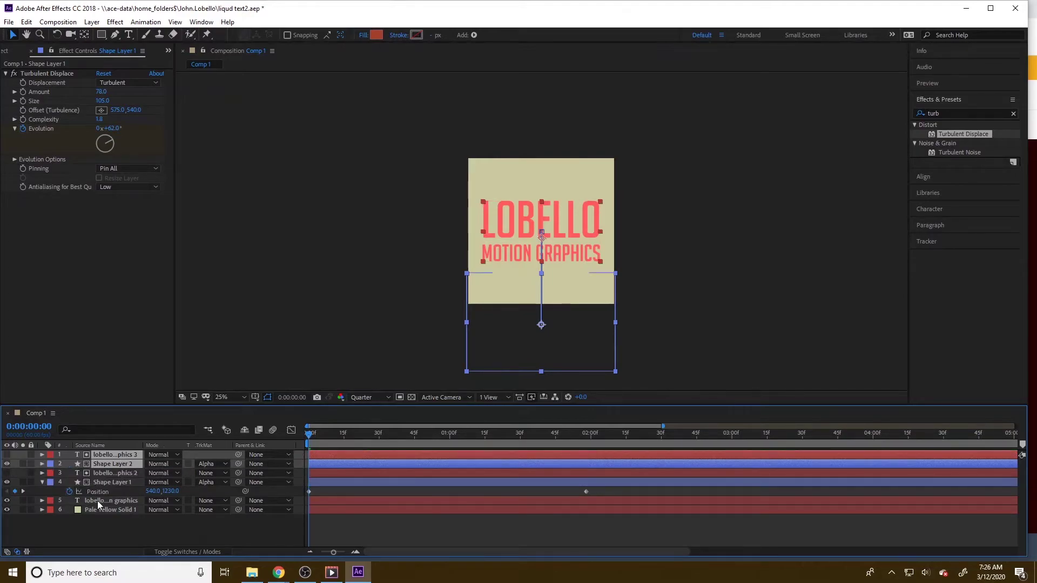
# Select Shape Layer 2, switch to the Coolors palette in the browser and copy the brown hex code 4C230A
pyautogui.click(113, 463)
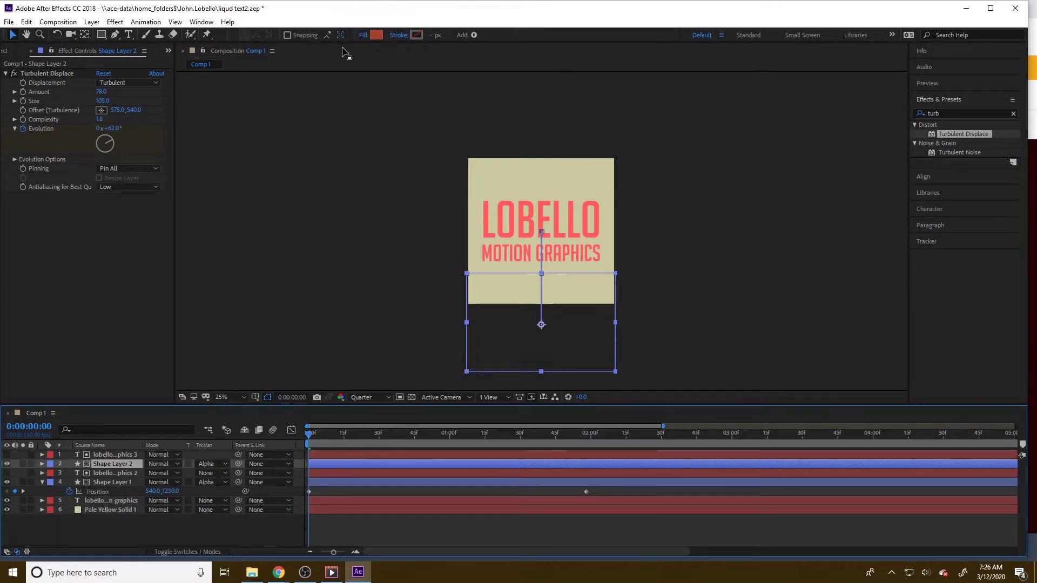
pyautogui.click(279, 572)
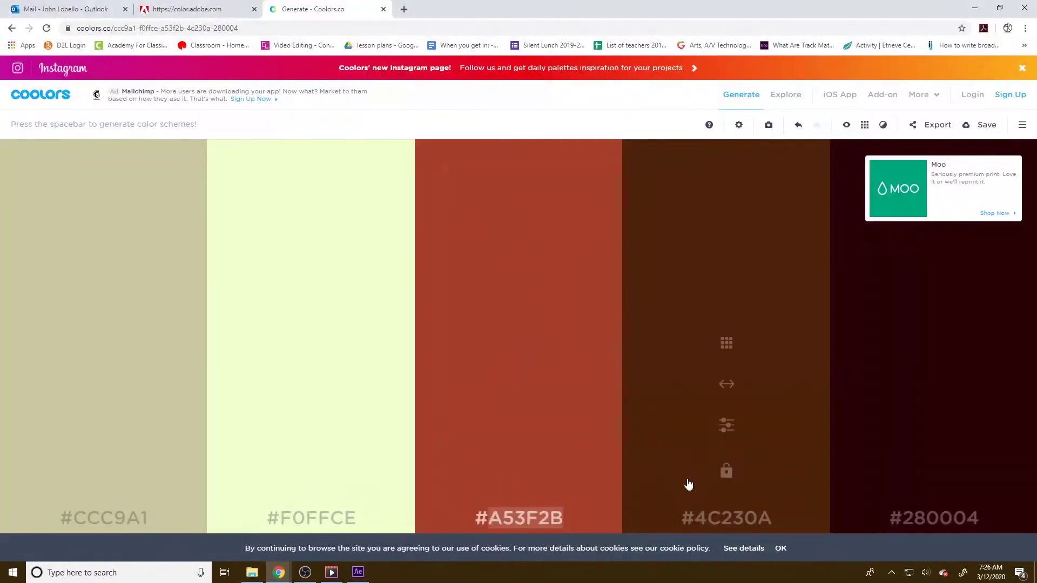
pyautogui.doubleClick(724, 518)
pyautogui.rightClick(724, 523)
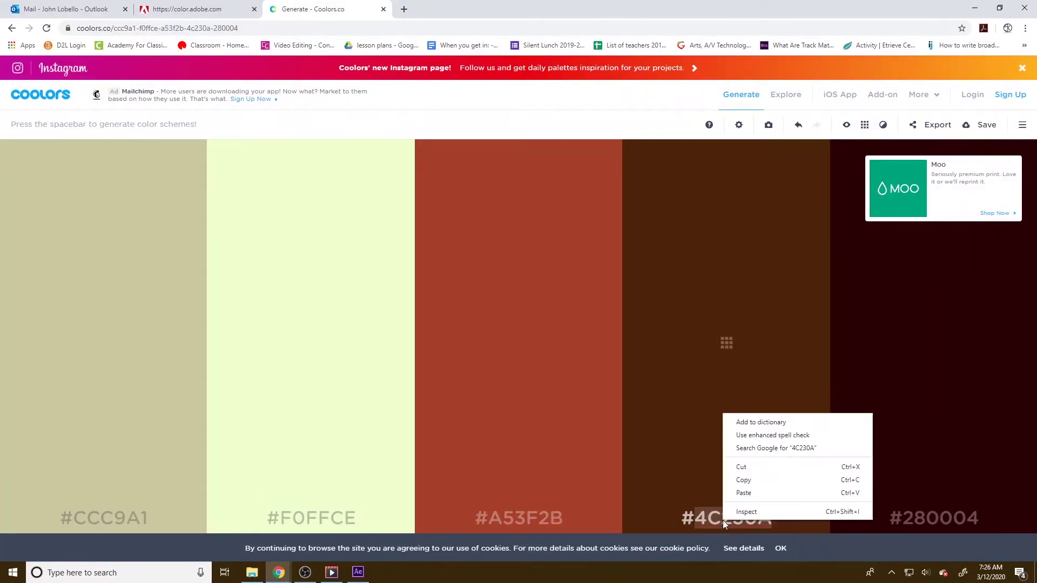
pyautogui.click(744, 480)
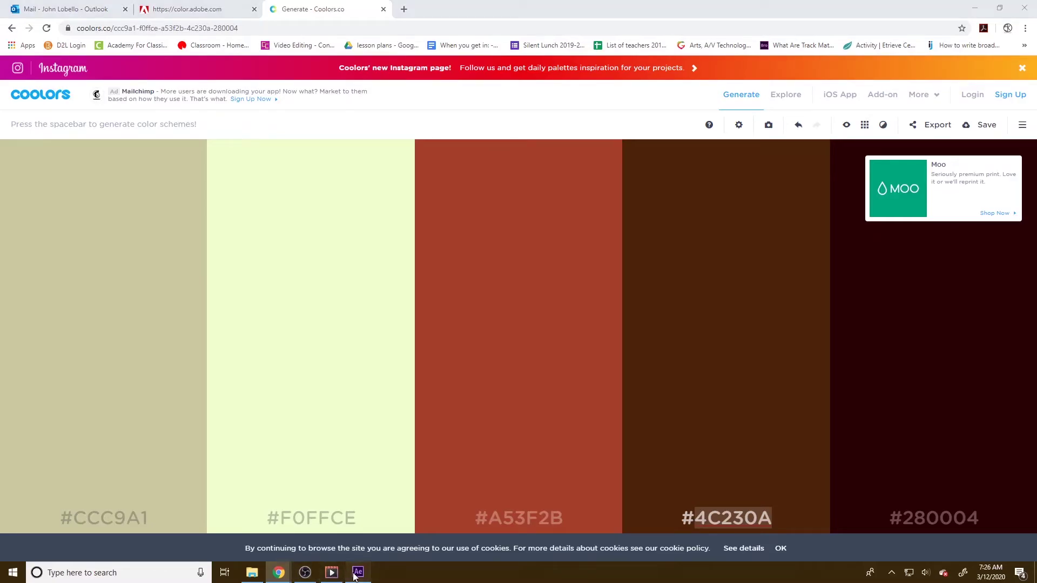
# Return to After Effects and set Shape Layer 2's fill color to the copied hex code 4C230A
pyautogui.click(357, 573)
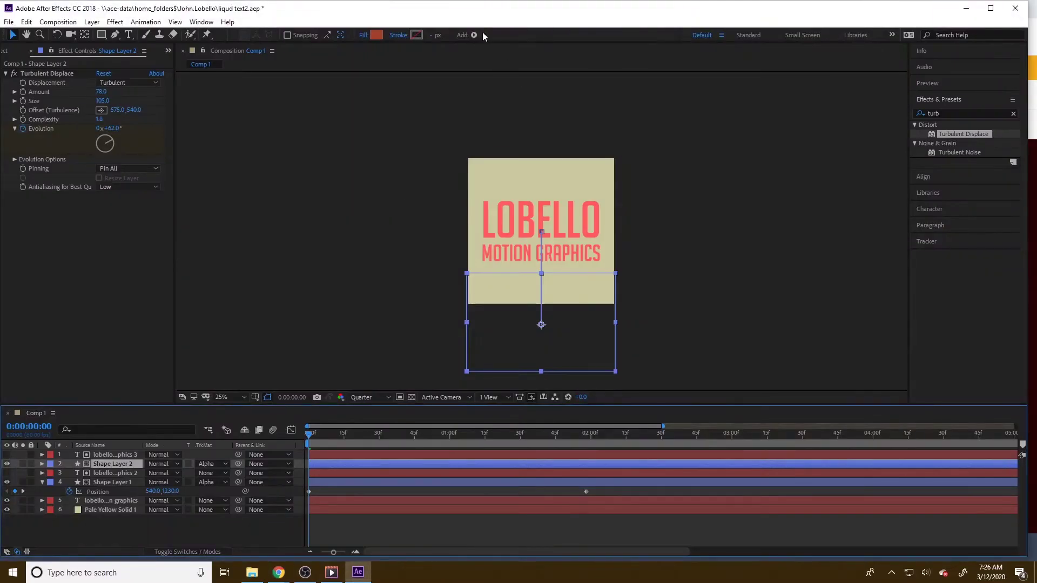
pyautogui.click(374, 36)
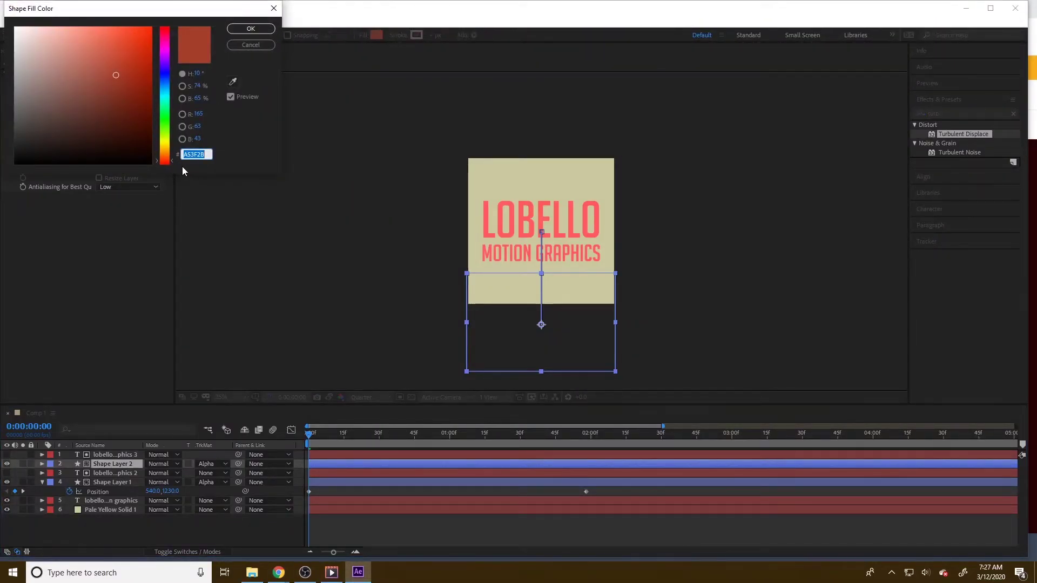
pyautogui.hotkey('ctrl', 'v')
pyautogui.click(261, 29)
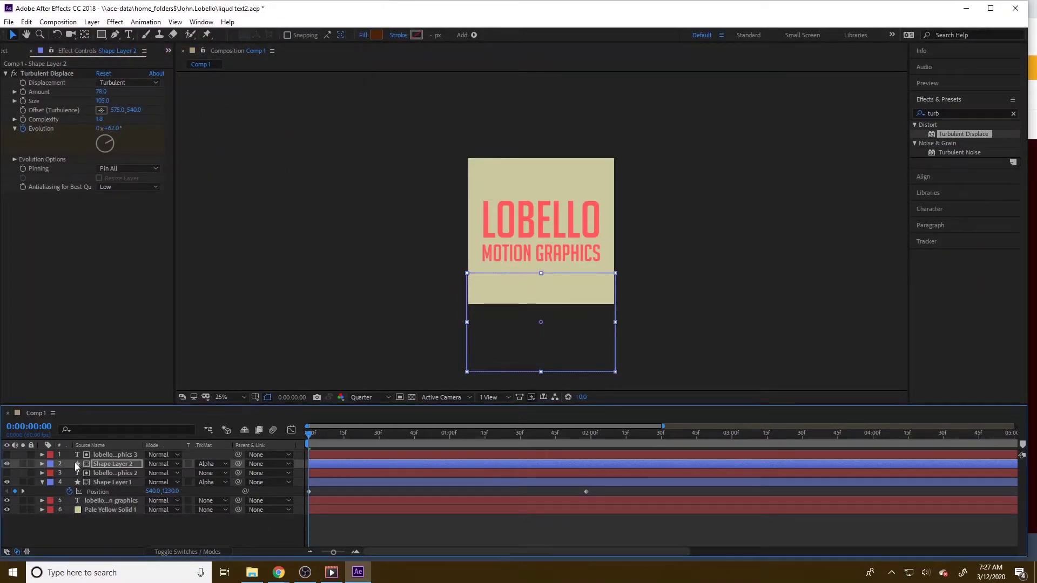
# Set Shape Layer 2's Turbulent Displace to Amount 105, Size 143, Offset 558, 540 and Complexity 1.9, and preview the text up close
pyautogui.click(42, 464)
pyautogui.click(50, 483)
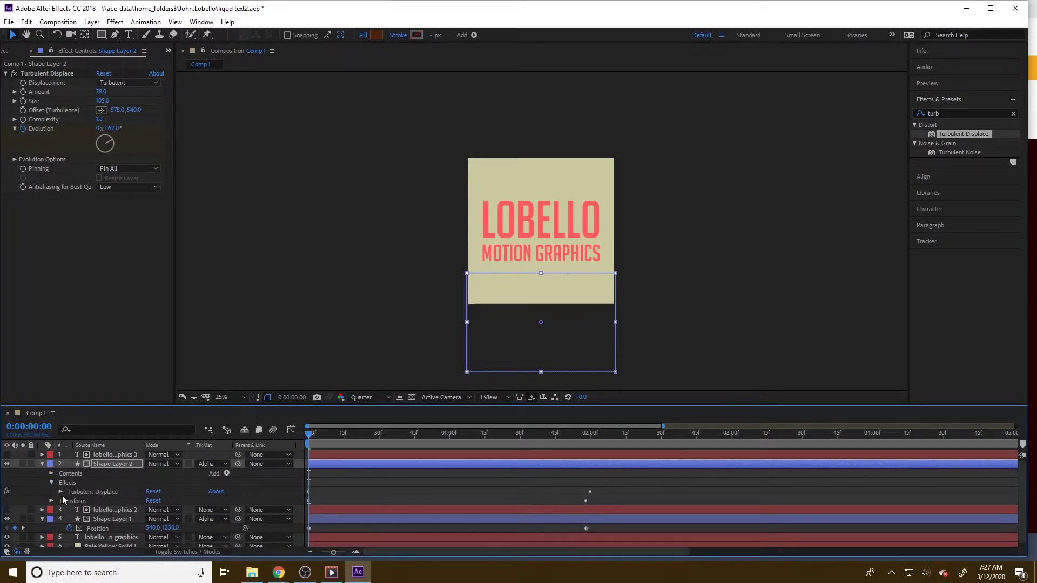
pyautogui.click(59, 492)
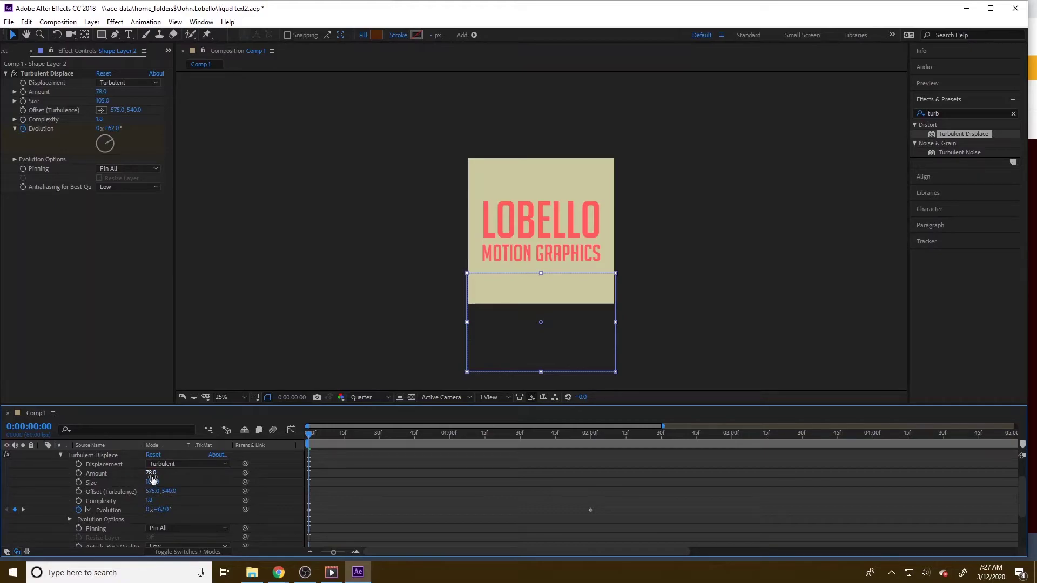
pyautogui.moveTo(152, 475); pyautogui.dragTo(165, 481)
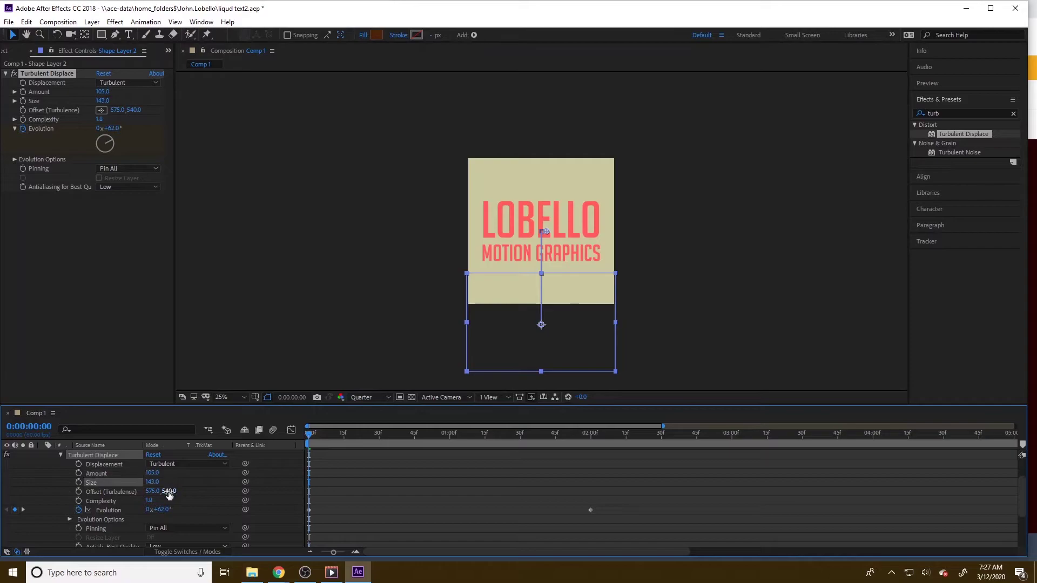
pyautogui.moveTo(160, 491); pyautogui.dragTo(150, 492)
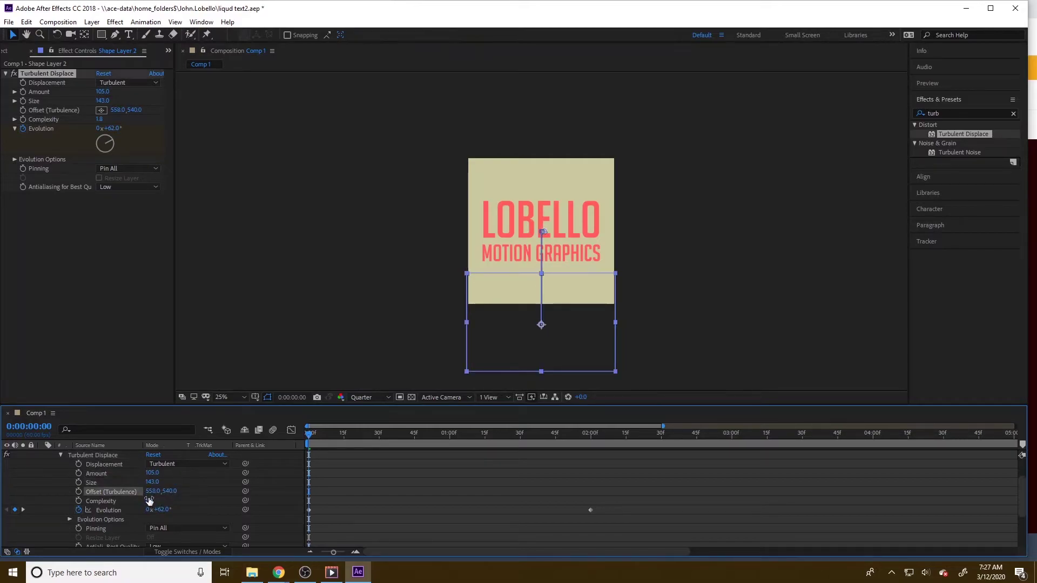
pyautogui.click(148, 500)
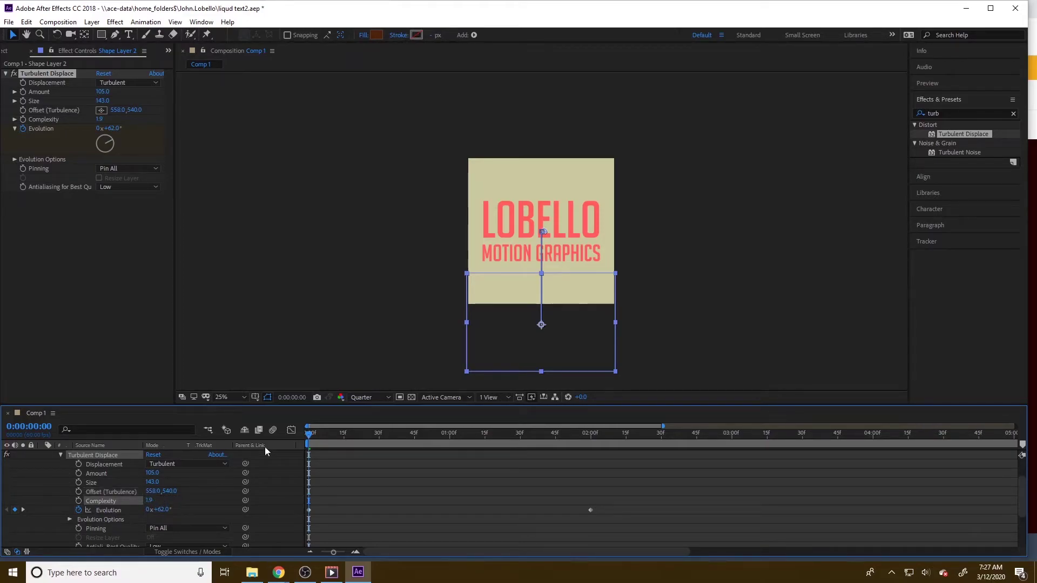
pyautogui.moveTo(307, 438); pyautogui.dragTo(381, 434)
pyautogui.press('/')
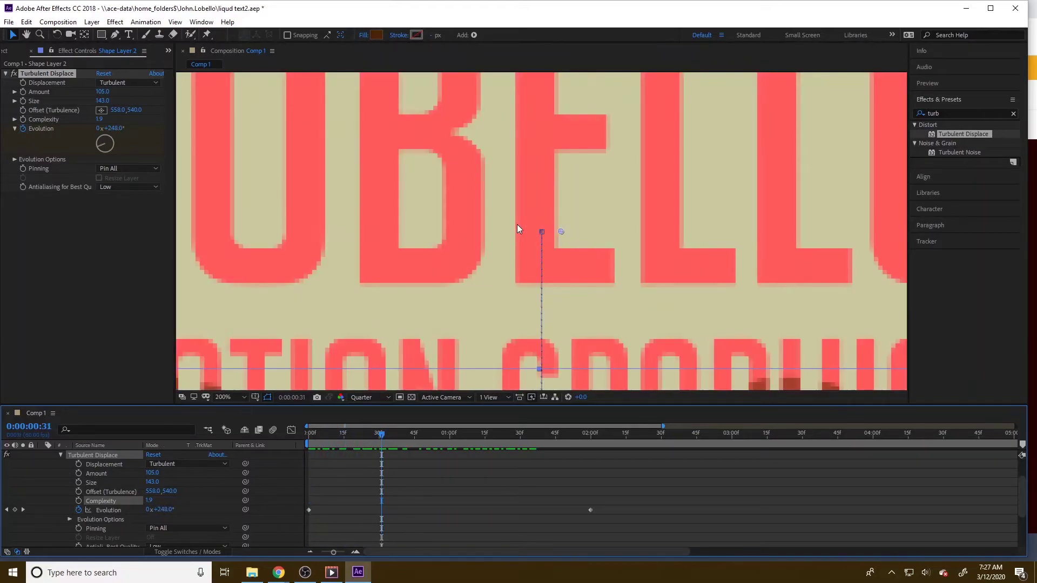
pyautogui.moveTo(323, 436); pyautogui.dragTo(296, 452)
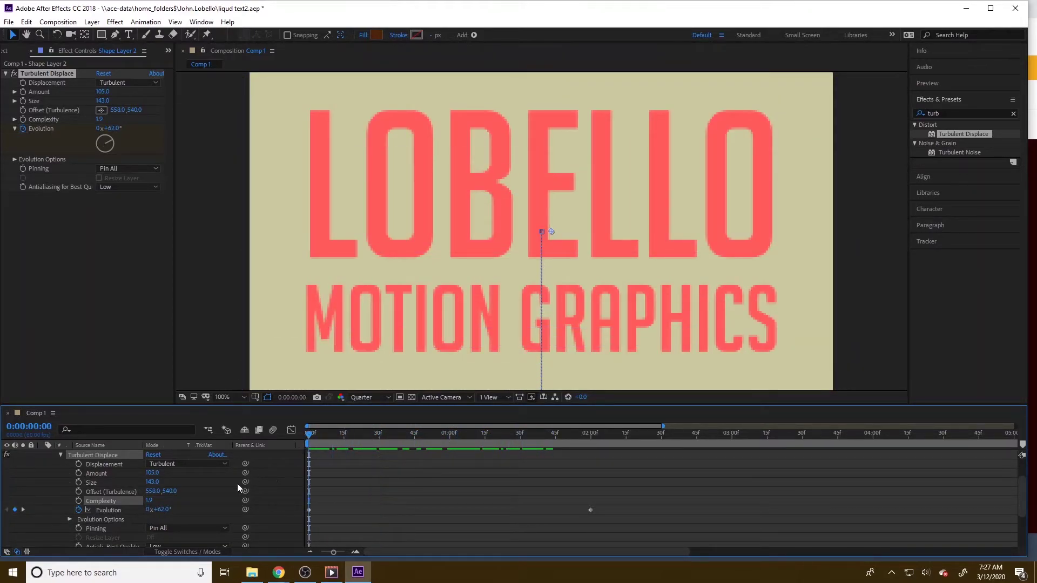
# Shift Shape Layer 2 in time to start at about 15 frames, and scrub through the staggered fill
pyautogui.scroll(2, 305, 478)
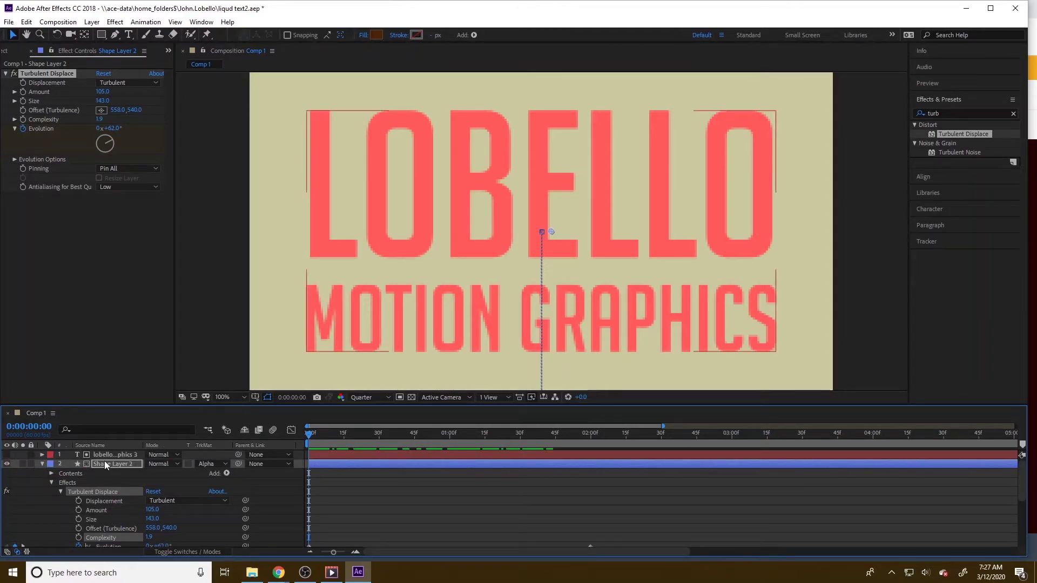
pyautogui.click(323, 464)
pyautogui.moveTo(323, 465); pyautogui.dragTo(361, 465)
pyautogui.moveTo(309, 435); pyautogui.dragTo(604, 442)
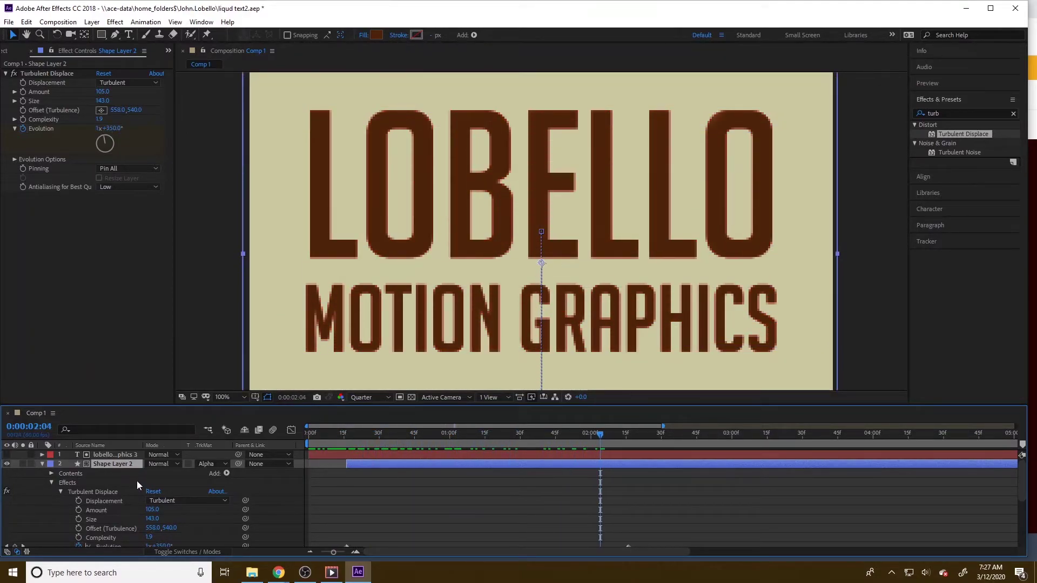
# Duplicate Shape Layer 2 together with its text matte, select Shape Layer 3, and copy the hex code 280004 from the Coolors palette in the browser
pyautogui.keyDown('shift'); pyautogui.click(114, 456); pyautogui.keyUp('shift')
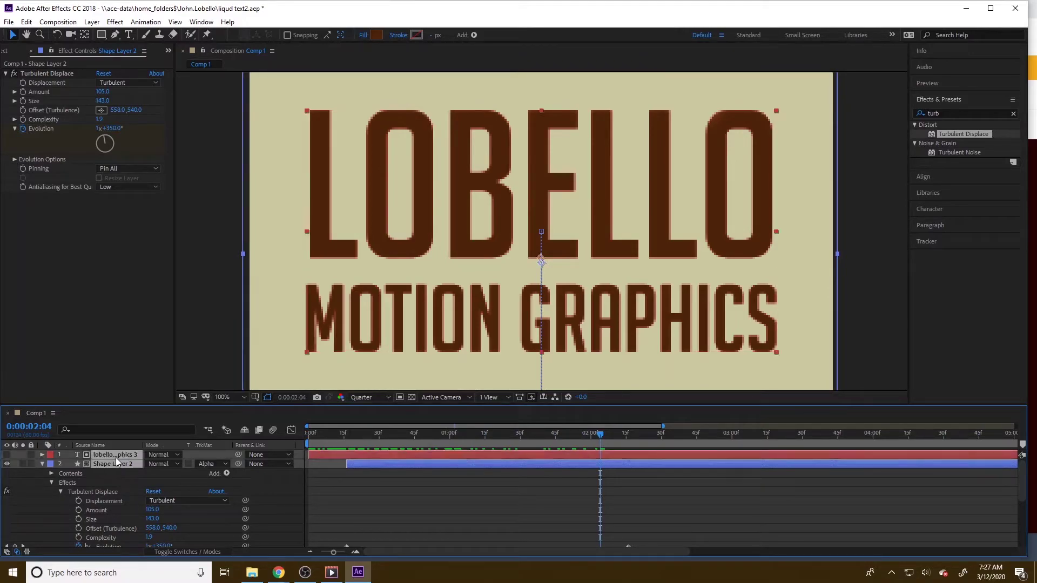
pyautogui.hotkey('ctrl', 'd')
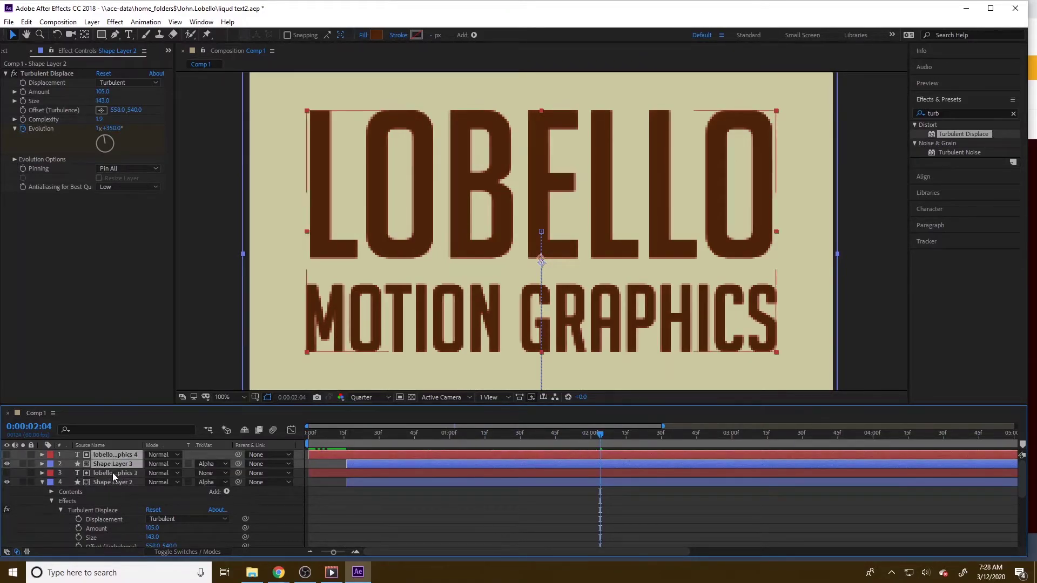
pyautogui.click(113, 472)
pyautogui.click(115, 464)
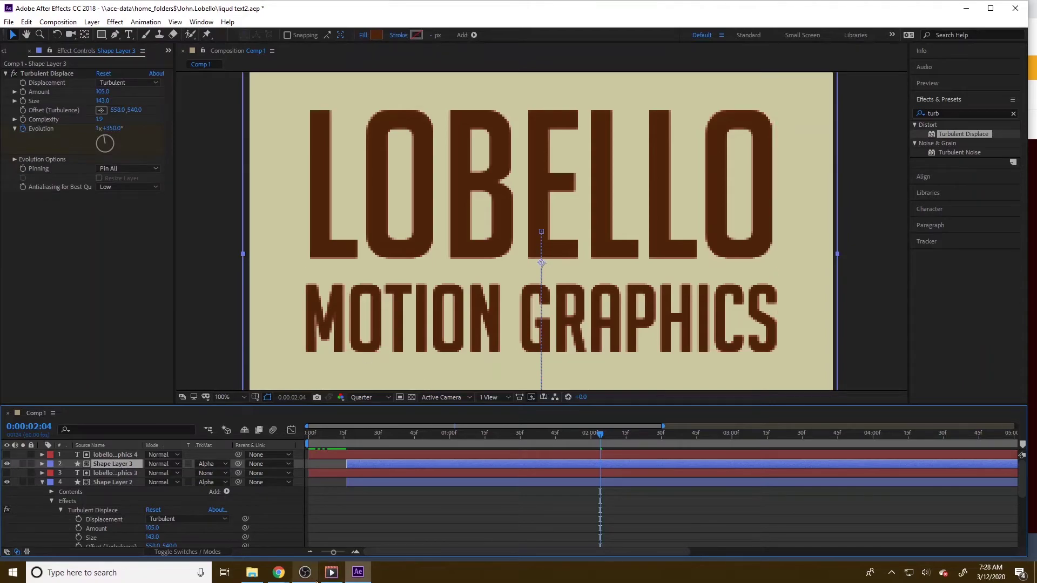
pyautogui.moveTo(279, 571)
pyautogui.click(264, 554)
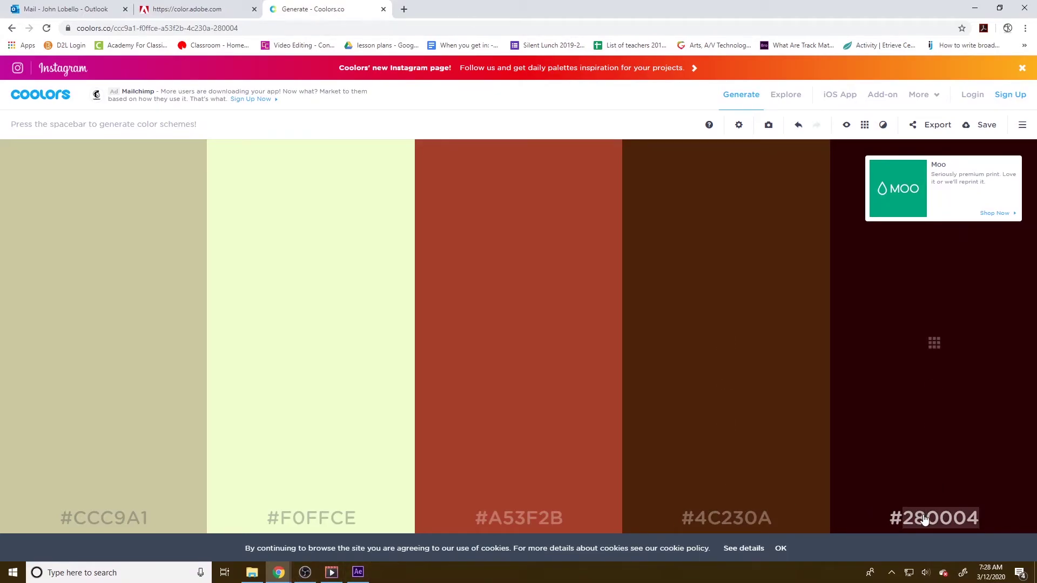
# Return to After Effects and set Shape Layer 3's fill color to the copied hex code 280004
pyautogui.click(358, 572)
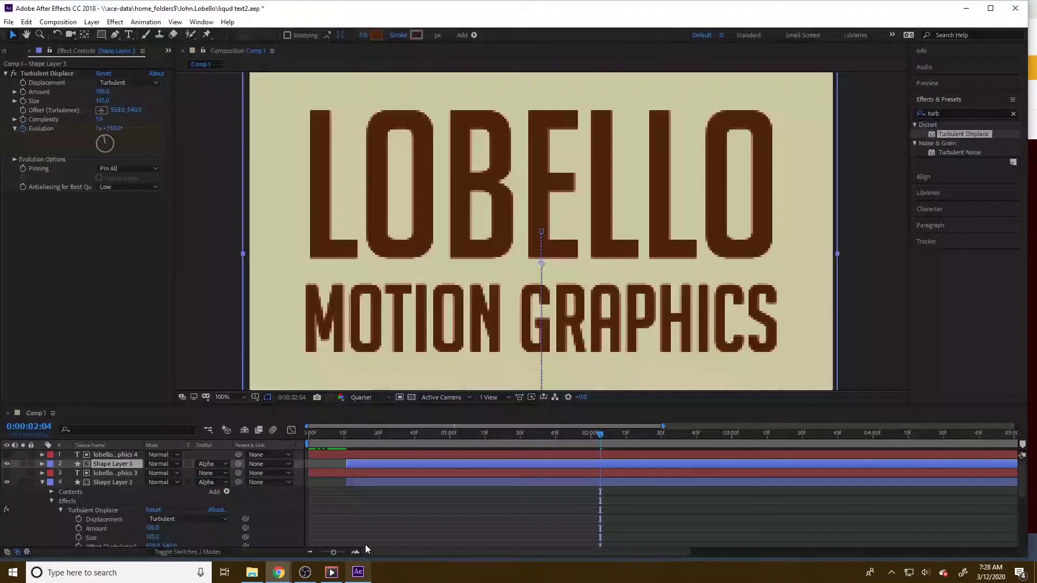
pyautogui.click(374, 36)
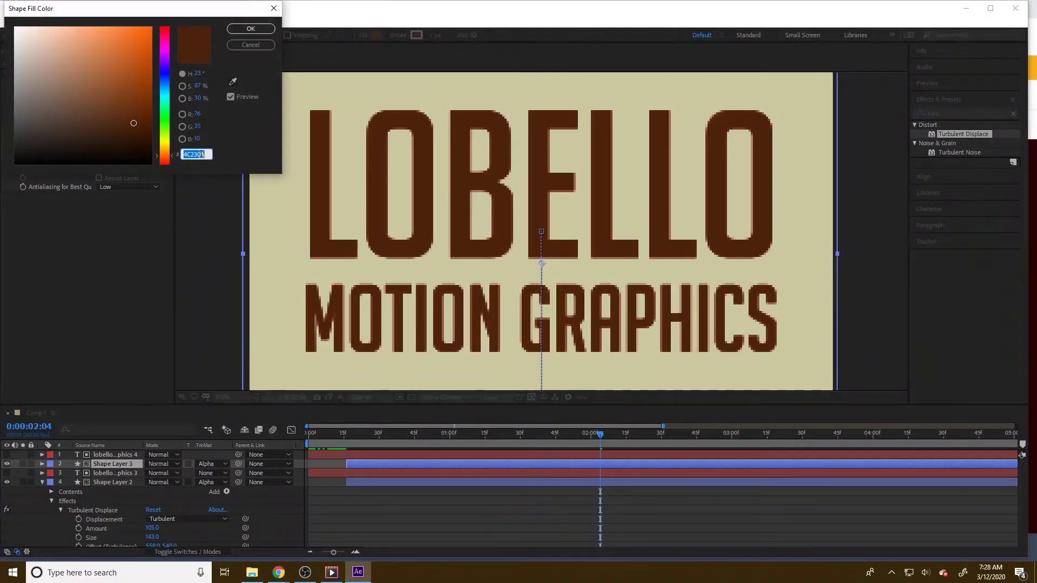
pyautogui.write('280004')
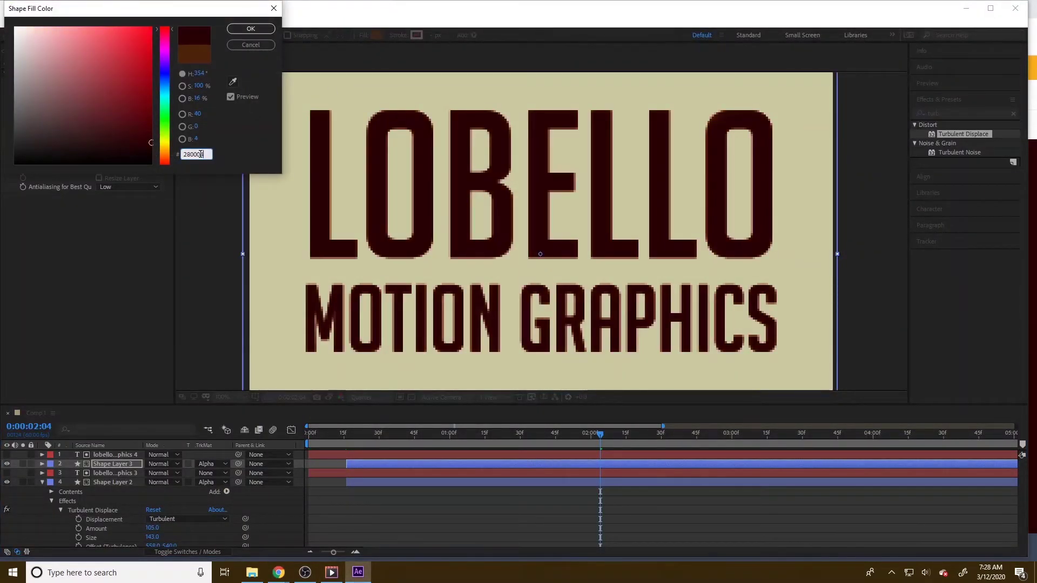
pyautogui.click(251, 30)
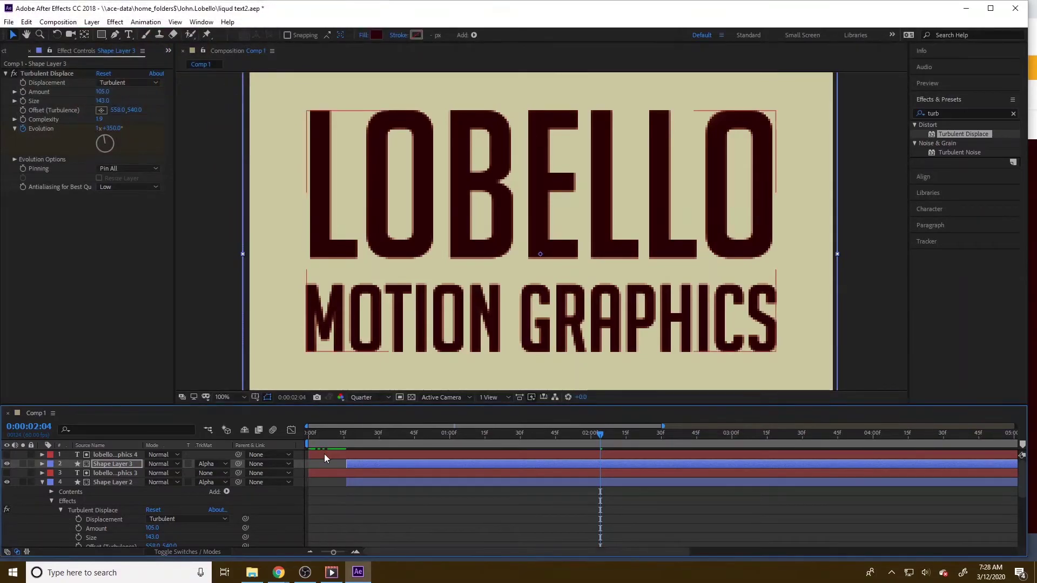
# Set Shape Layer 3's Turbulent Displace to Amount 248, Size 176, Offset 558, 693 and Complexity 3.6, and scrub through the rising fill
pyautogui.click(39, 464)
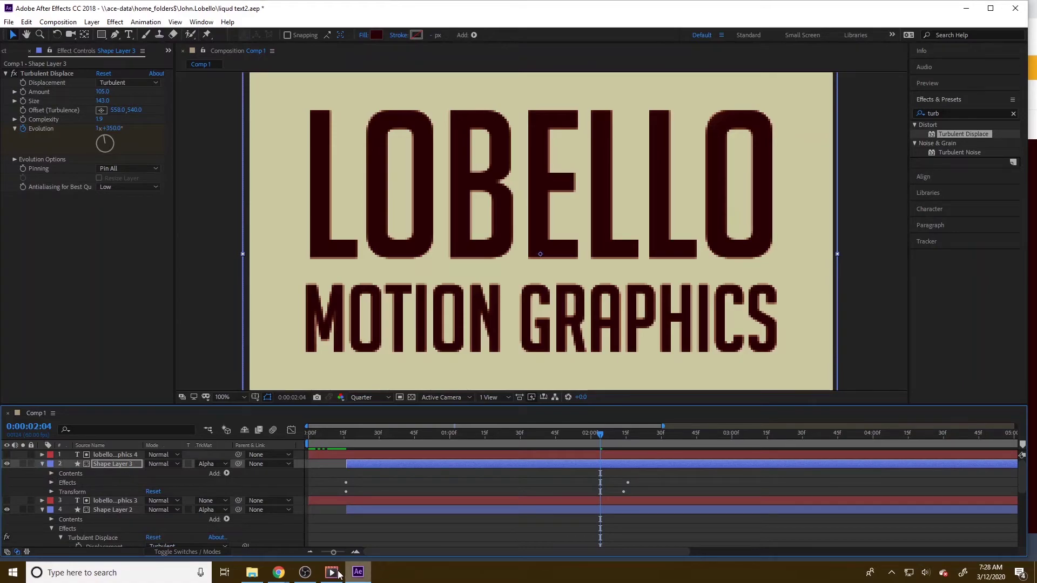
pyautogui.click(306, 573)
pyautogui.click(308, 573)
pyautogui.click(52, 482)
pyautogui.click(61, 492)
pyautogui.scroll(-2, 71, 495)
pyautogui.moveTo(153, 473); pyautogui.dragTo(230, 473)
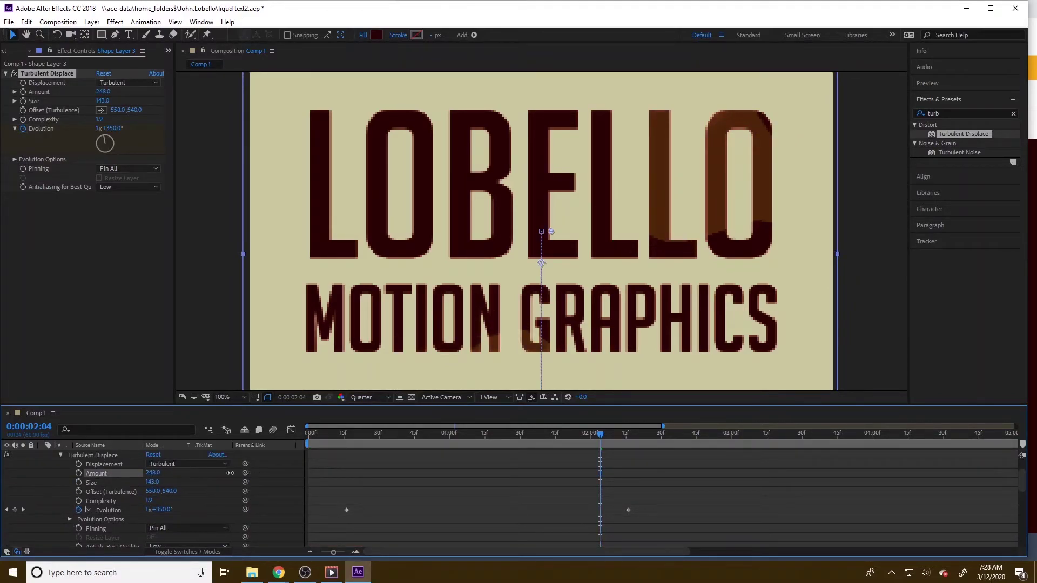
pyautogui.moveTo(147, 486); pyautogui.dragTo(238, 500)
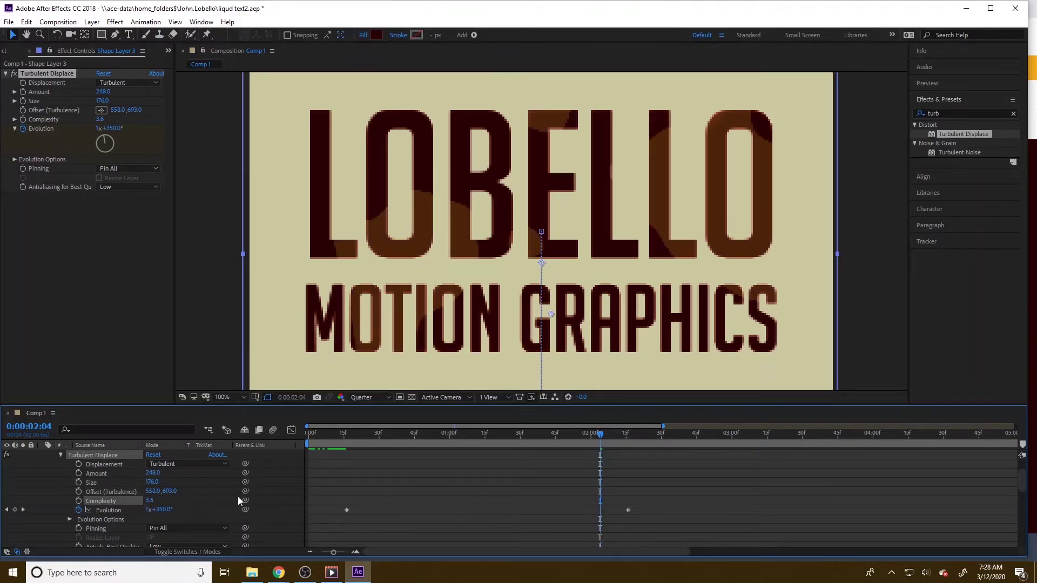
pyautogui.moveTo(343, 440); pyautogui.dragTo(627, 436)
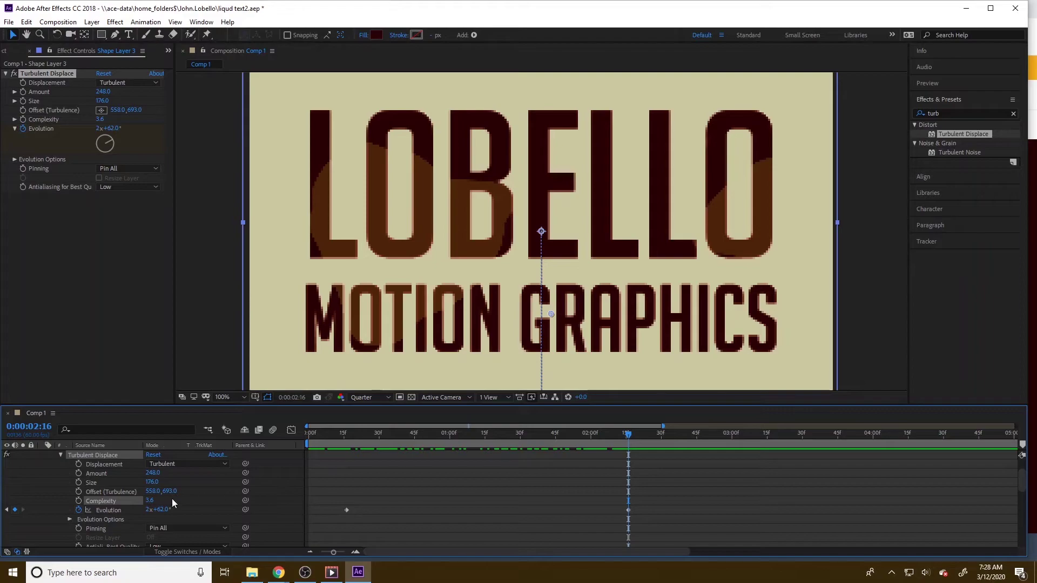
# Refine Shape Layer 3's Turbulent Displace to Size 72, Offset 558, 562 and Complexity 3.7, and scrub through the animation
pyautogui.moveTo(149, 500); pyautogui.dragTo(91, 493)
pyautogui.moveTo(152, 482); pyautogui.dragTo(113, 487)
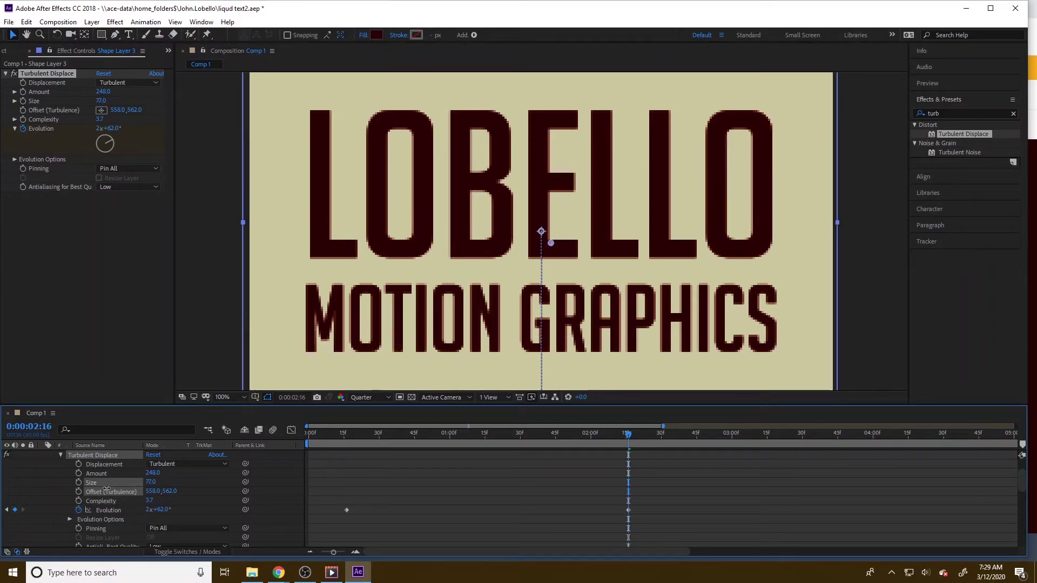
pyautogui.moveTo(394, 440); pyautogui.dragTo(650, 420)
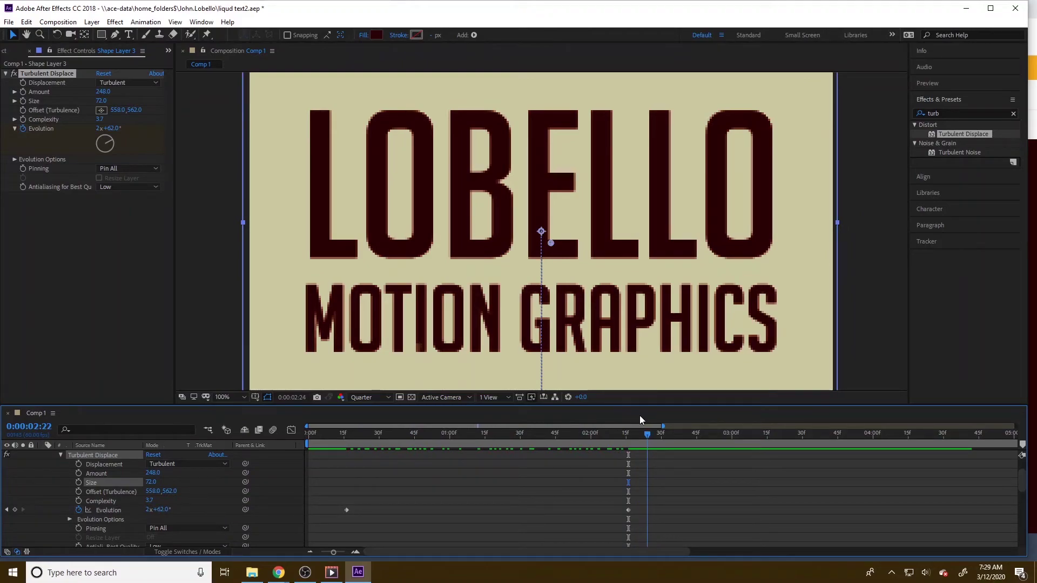
# Shift Shape Layer 3 in time to start at about 30 frames, and scrub through the three staggered fills
pyautogui.press('Home')
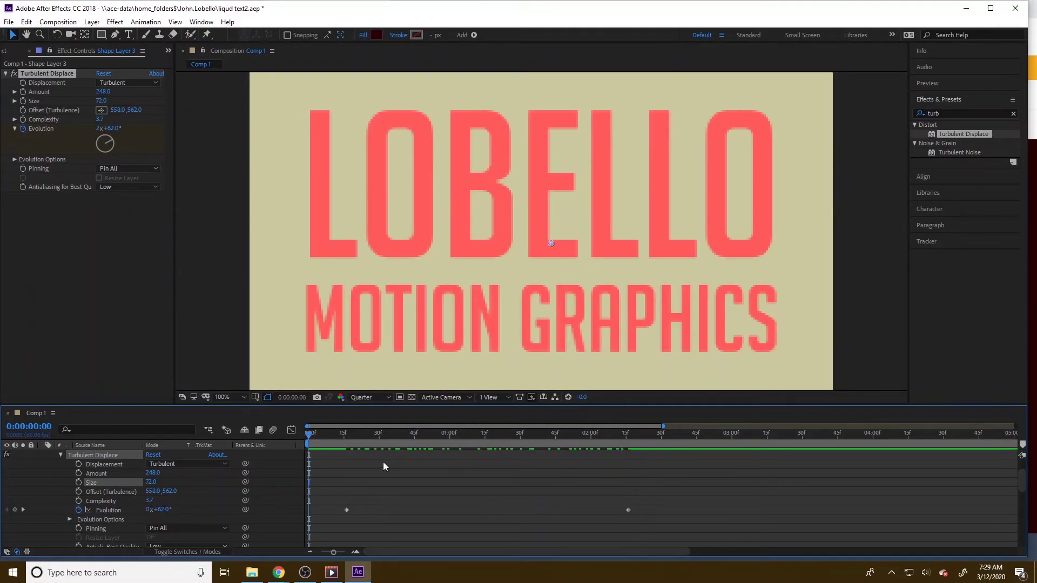
pyautogui.scroll(2, 388, 465)
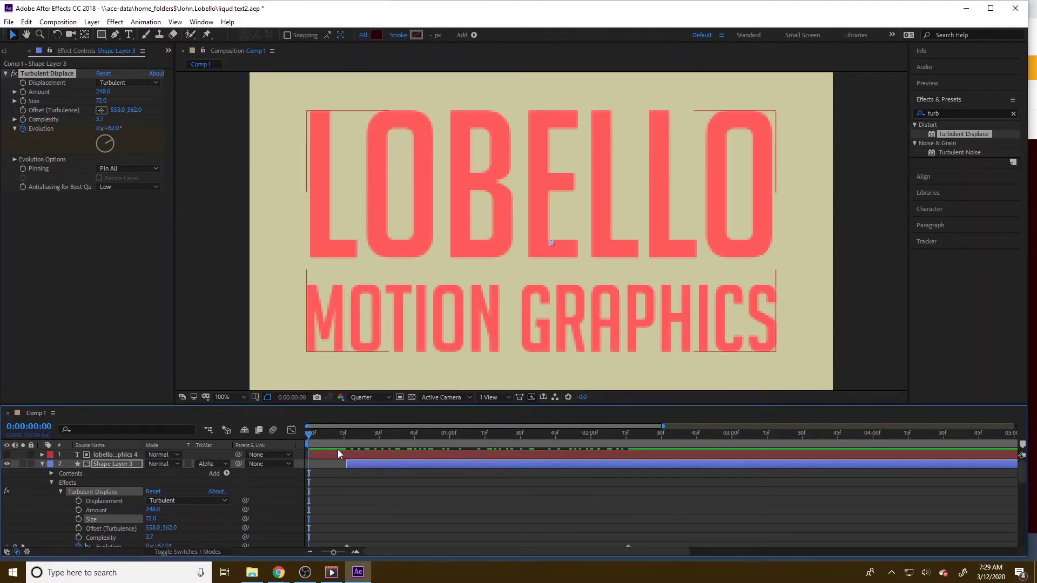
pyautogui.moveTo(390, 467); pyautogui.dragTo(419, 460)
pyautogui.click(328, 433)
pyautogui.moveTo(335, 432); pyautogui.dragTo(669, 439)
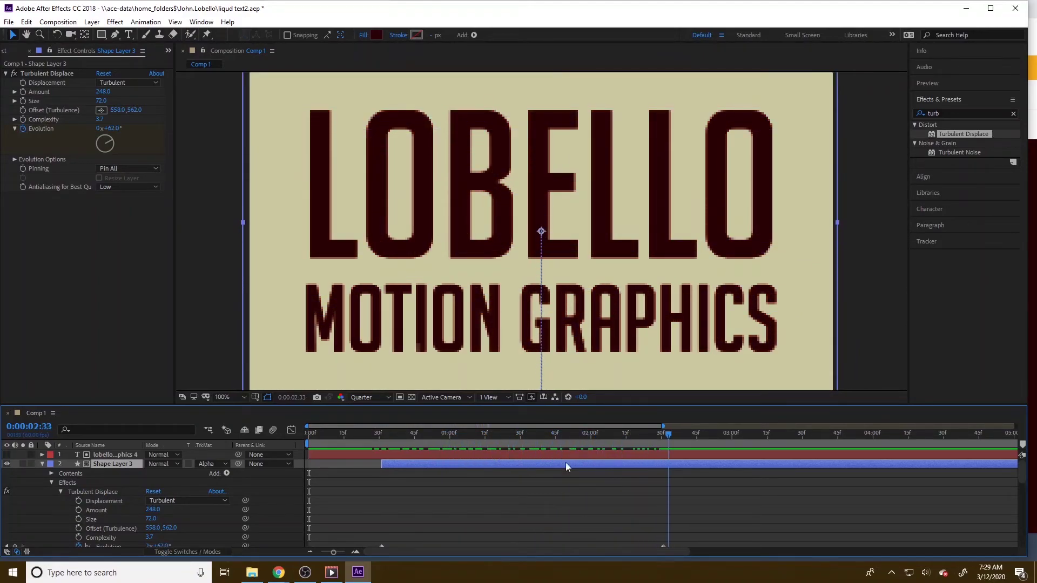
# Hide the original title text layer above the solid background and scrub through the reveal with the whole composition in view
pyautogui.scroll(-5, 92, 501)
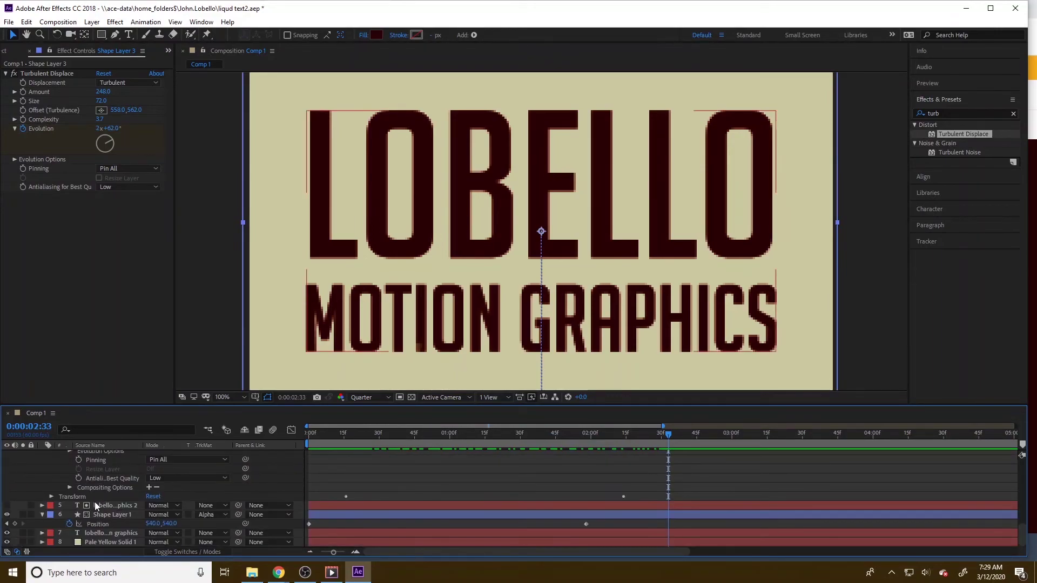
pyautogui.click(115, 537)
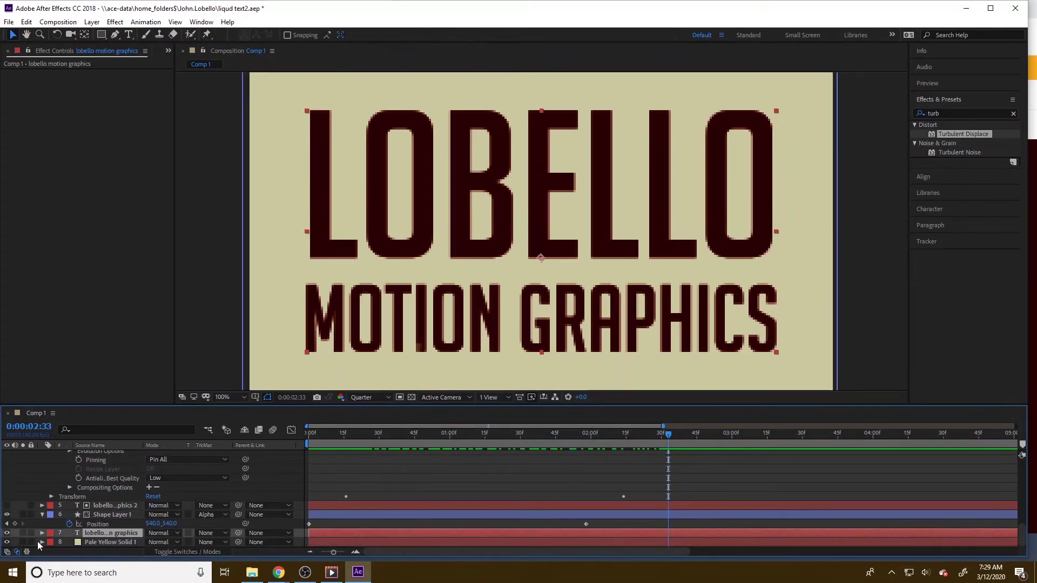
pyautogui.click(7, 533)
pyautogui.moveTo(349, 433); pyautogui.dragTo(333, 434)
pyautogui.moveTo(333, 434); pyautogui.dragTo(546, 389)
pyautogui.scroll(-4, 492, 287)
pyautogui.moveTo(532, 435); pyautogui.dragTo(235, 460)
# Open Pale Yellow Solid 1 in its layer view and apply a Fill effect to it
pyautogui.click(98, 542)
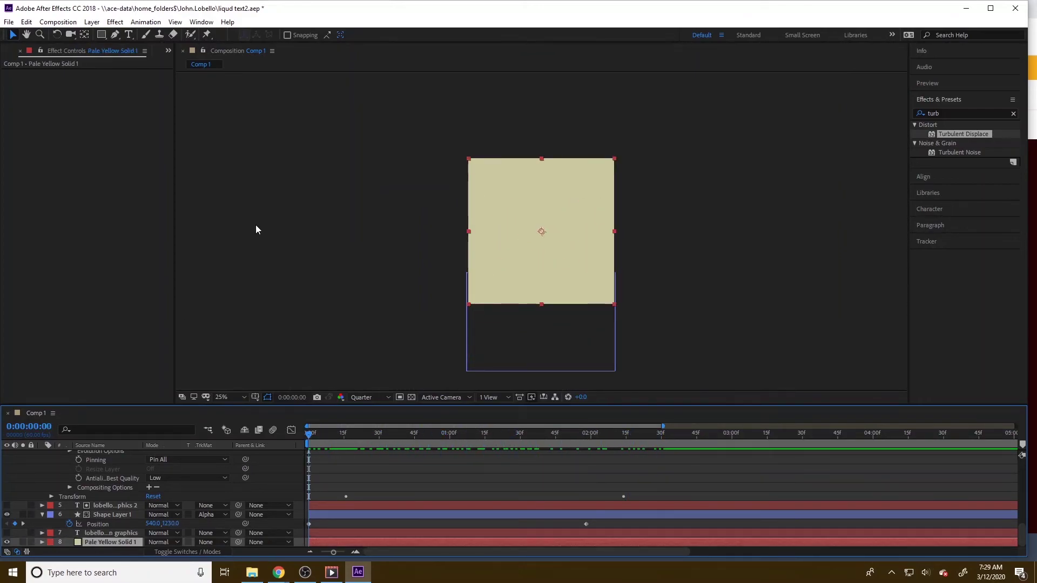
pyautogui.doubleClick(79, 545)
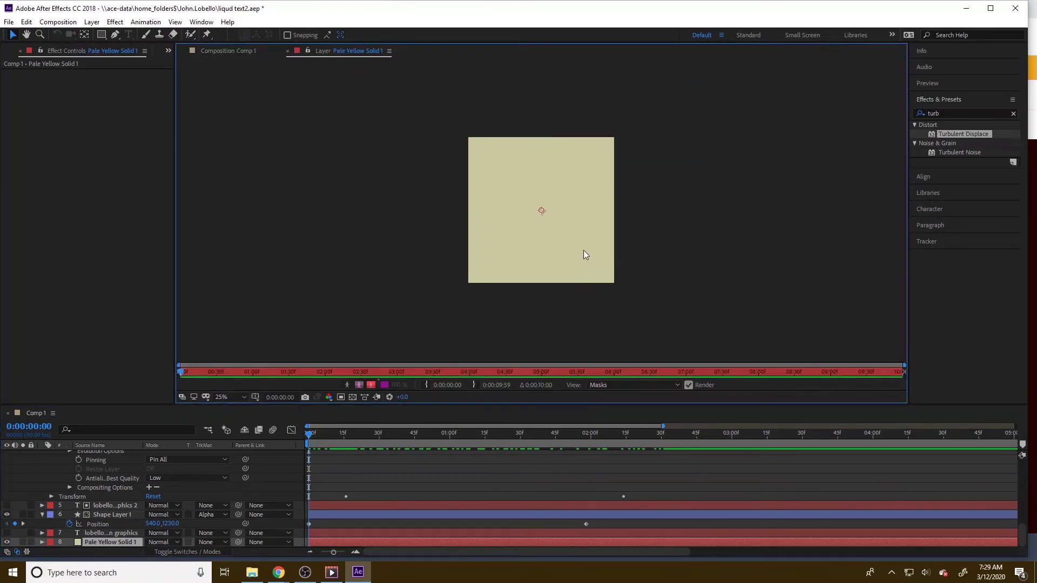
pyautogui.click(42, 542)
pyautogui.click(52, 542)
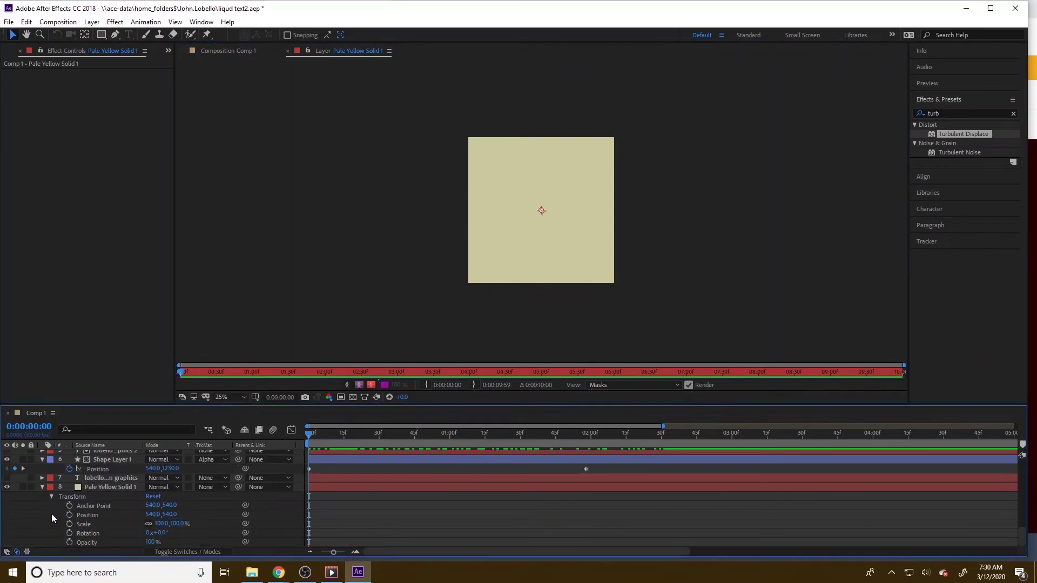
pyautogui.click(120, 486)
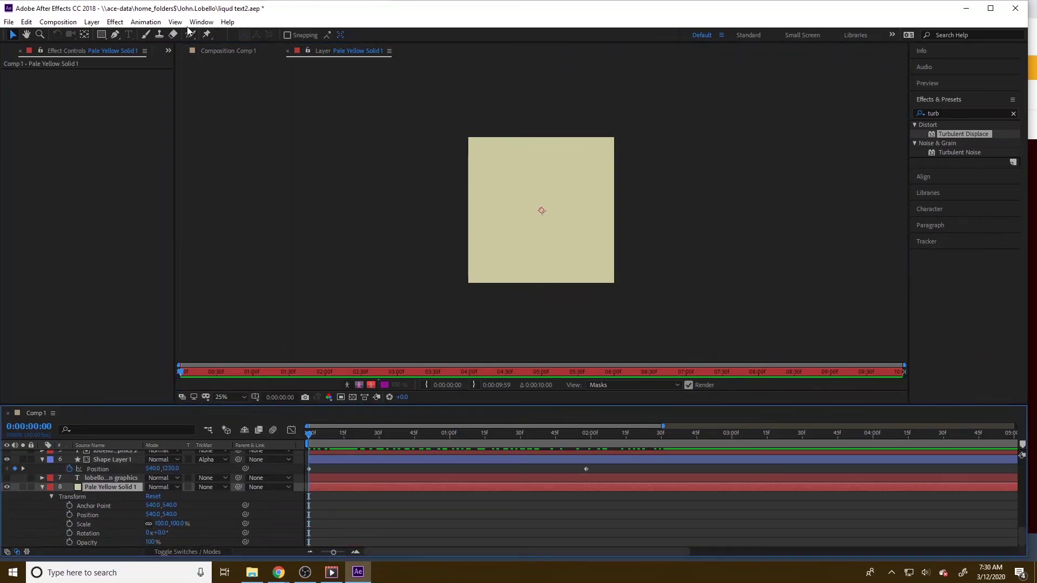
pyautogui.click(115, 22)
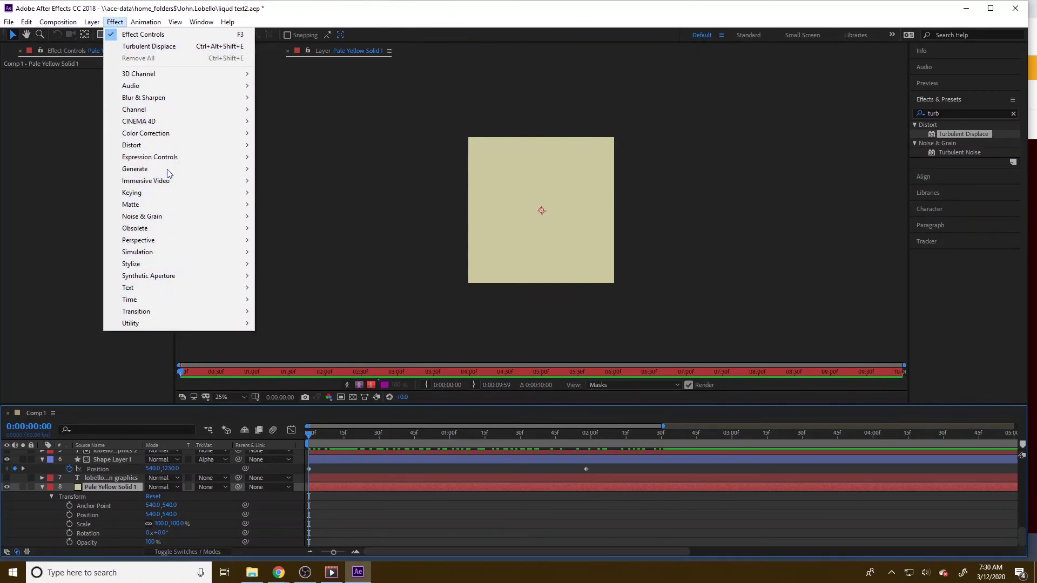
pyautogui.moveTo(167, 169)
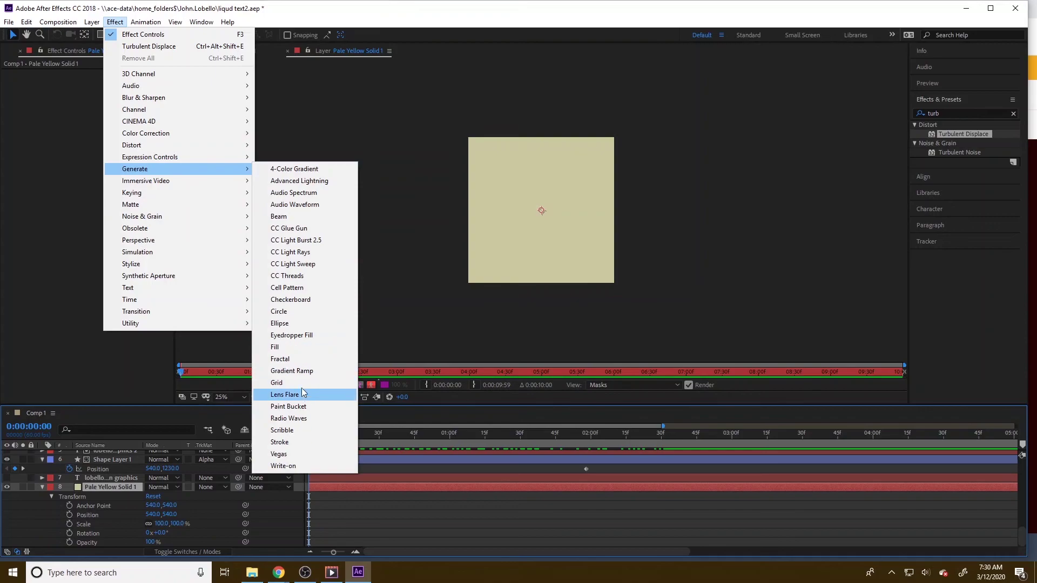
pyautogui.click(309, 346)
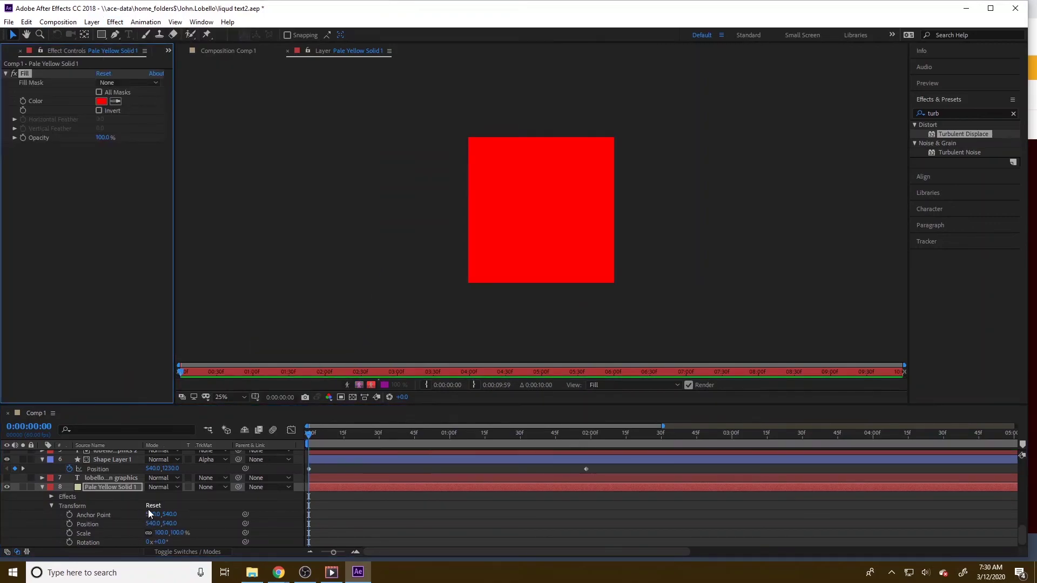
# Change the background solid's Fill color to a medium green and return to the Comp 1 view
pyautogui.scroll(-1, 148, 509)
pyautogui.click(50, 487)
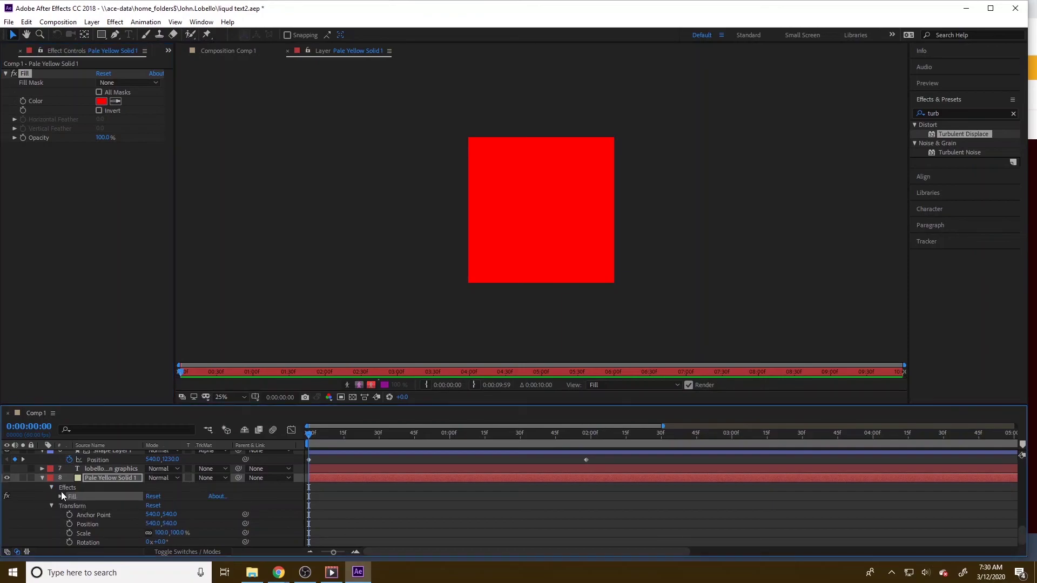
pyautogui.moveTo(366, 436); pyautogui.dragTo(575, 420)
pyautogui.click(60, 497)
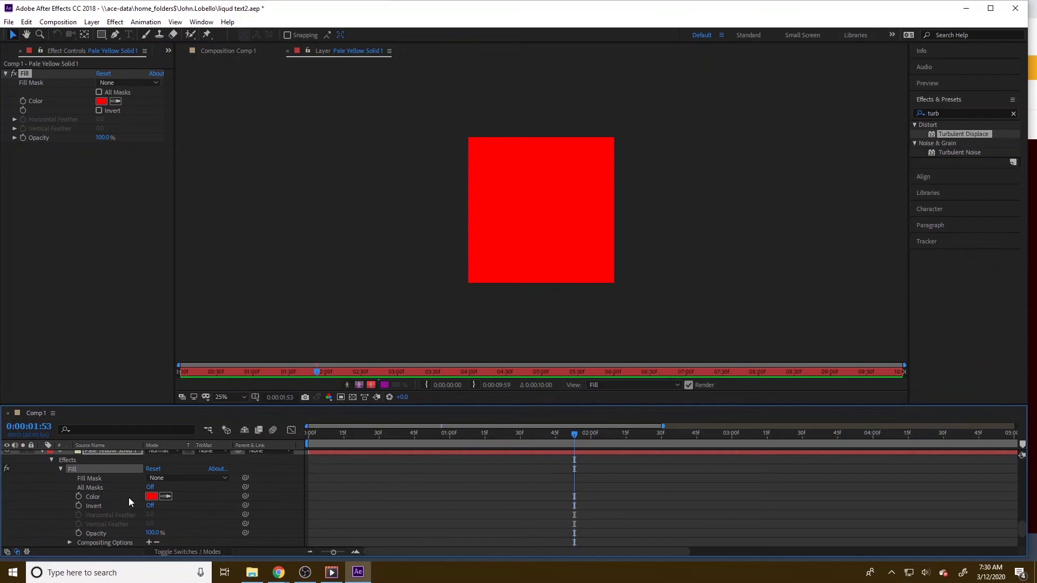
pyautogui.click(151, 497)
pyautogui.click(15, 82)
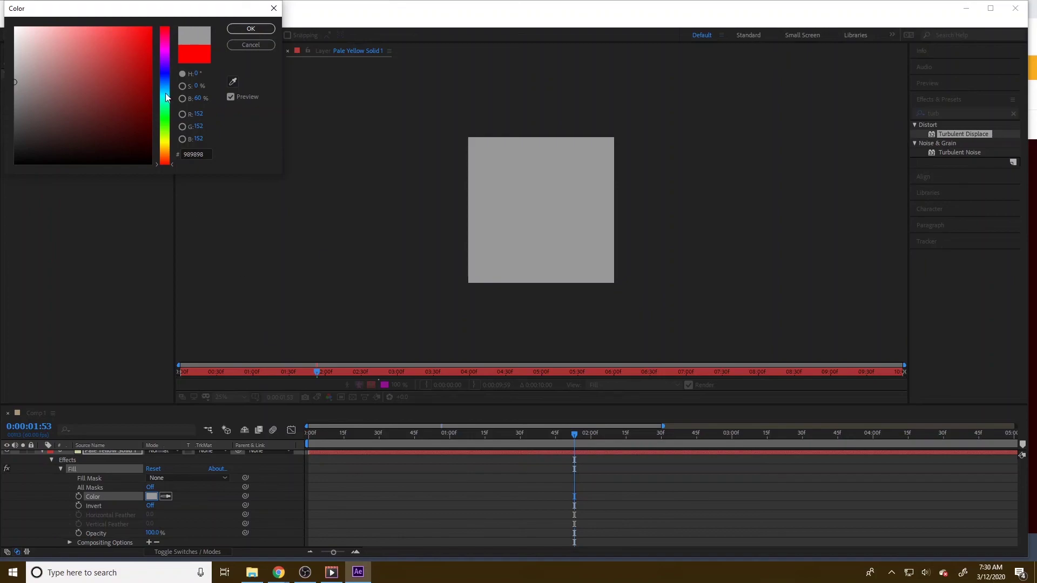
pyautogui.click(165, 110)
pyautogui.click(95, 38)
pyautogui.moveTo(95, 38); pyautogui.dragTo(86, 58)
pyautogui.click(254, 46)
pyautogui.click(245, 51)
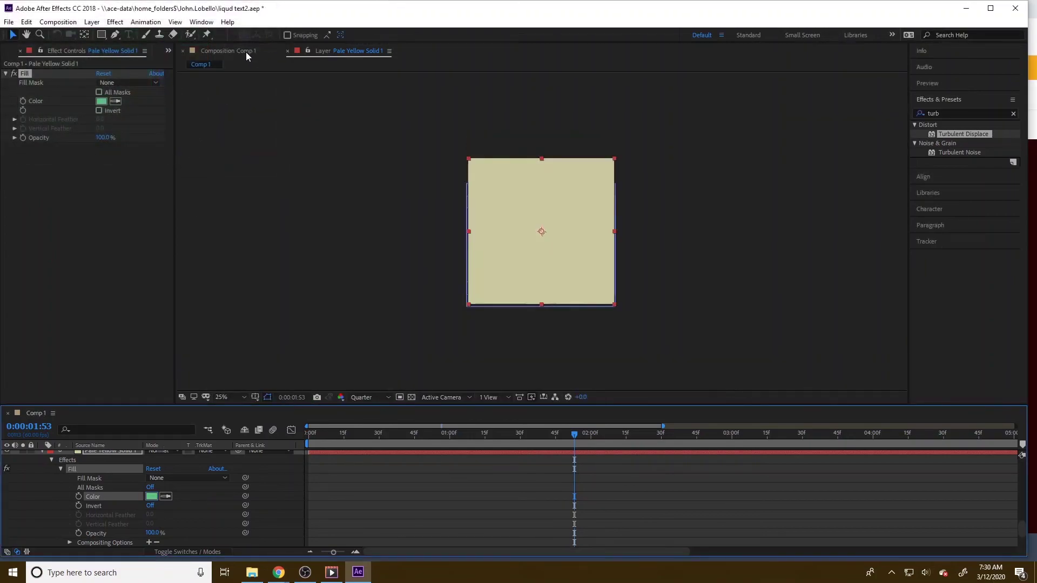
# Shorten the work area to end at about 4 seconds and scrub through the finished text animation
pyautogui.moveTo(334, 438); pyautogui.dragTo(614, 431)
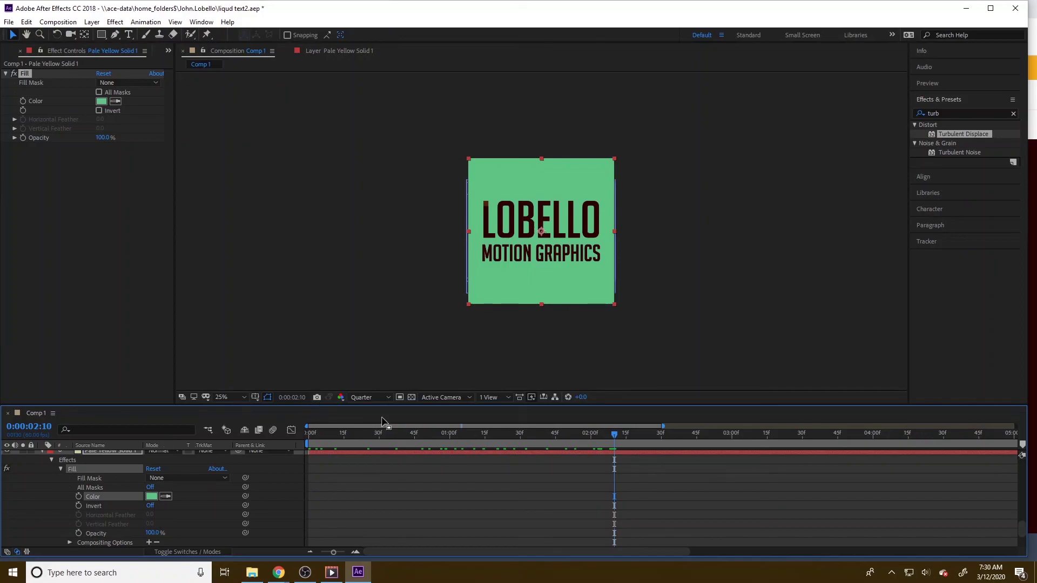
pyautogui.moveTo(331, 431); pyautogui.dragTo(647, 433)
pyautogui.click(310, 550)
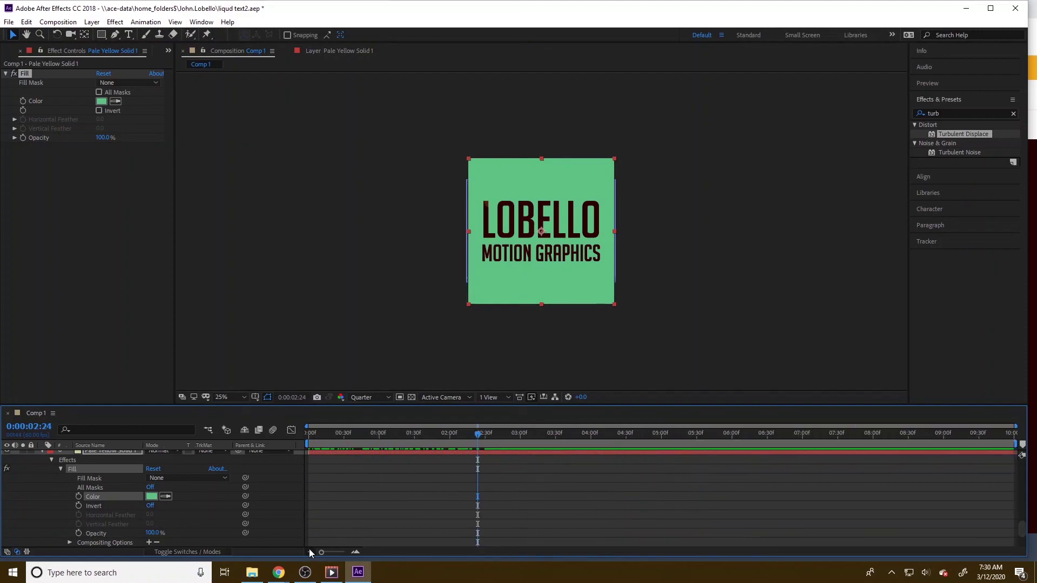
pyautogui.moveTo(476, 436); pyautogui.dragTo(606, 442)
pyautogui.moveTo(1015, 444); pyautogui.dragTo(585, 452)
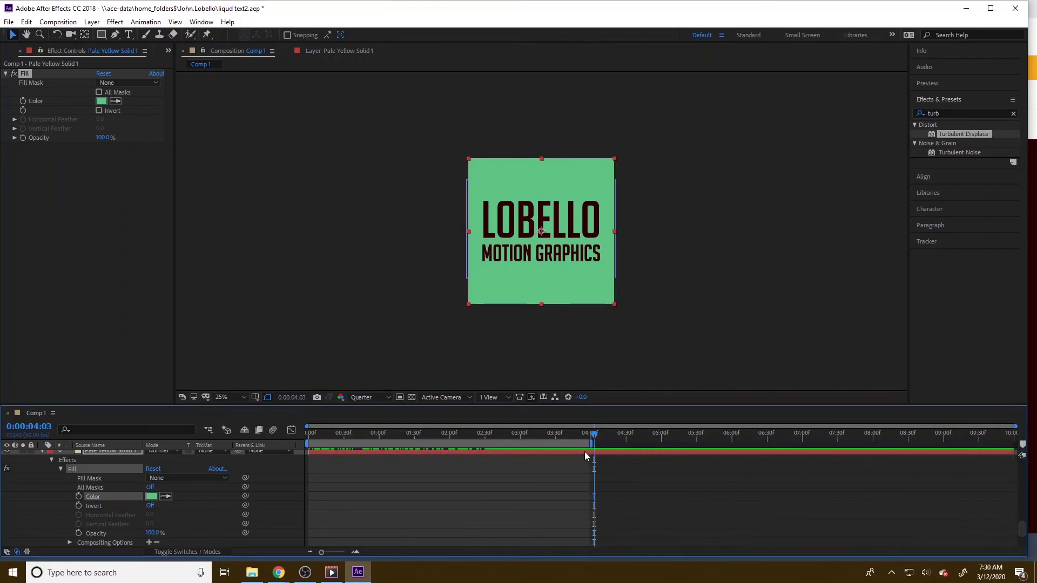
pyautogui.moveTo(339, 430); pyautogui.dragTo(543, 427)
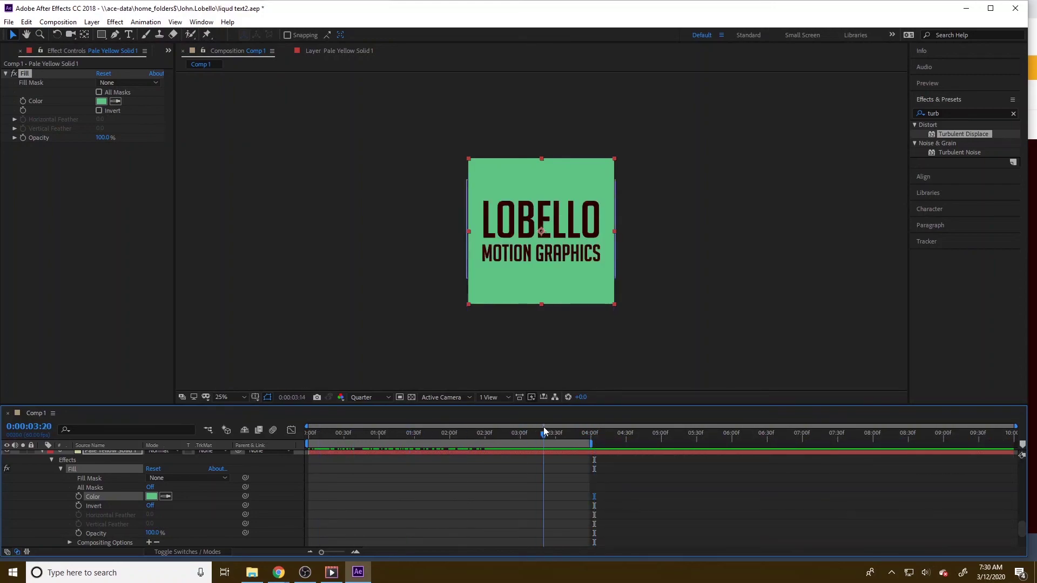